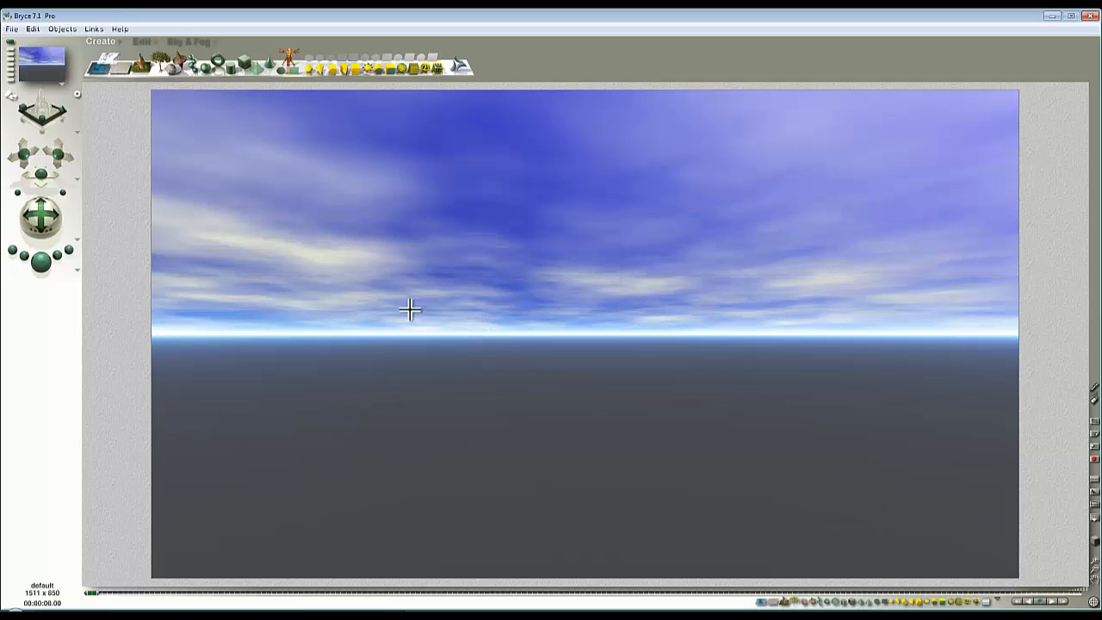
Set the Sky & Fog haze color to light green, RGB 161, 237, 149, render the scene, and increase the cloud height.
{"action": "left_click", "coordinate": [178, 43]}
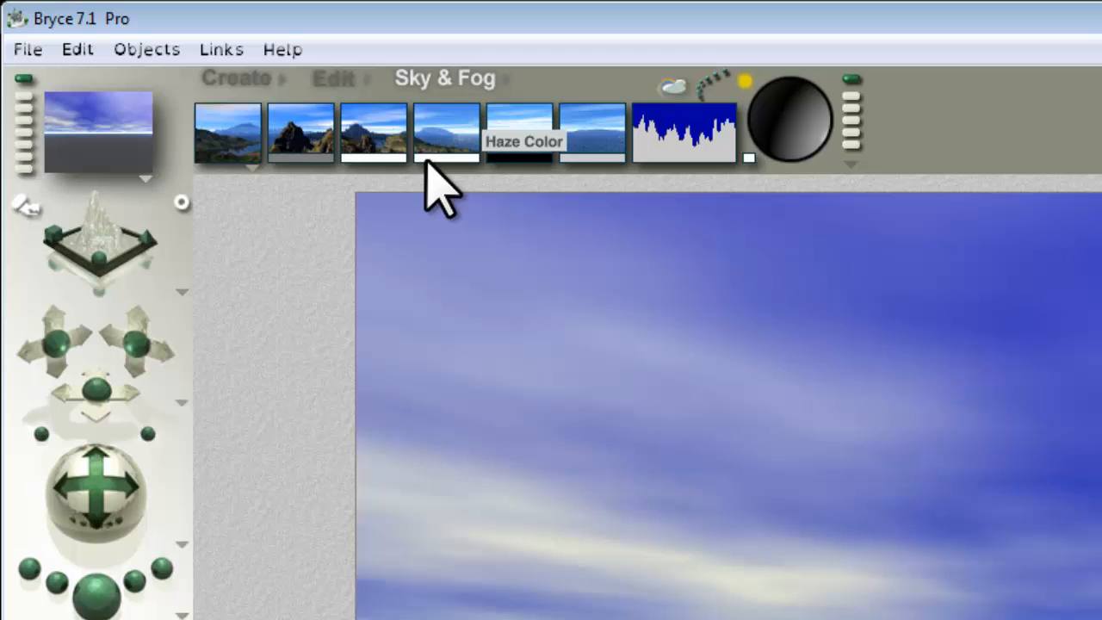
{"action": "left_click_drag", "start_coordinate": [427, 159], "coordinate": [966, 284]}
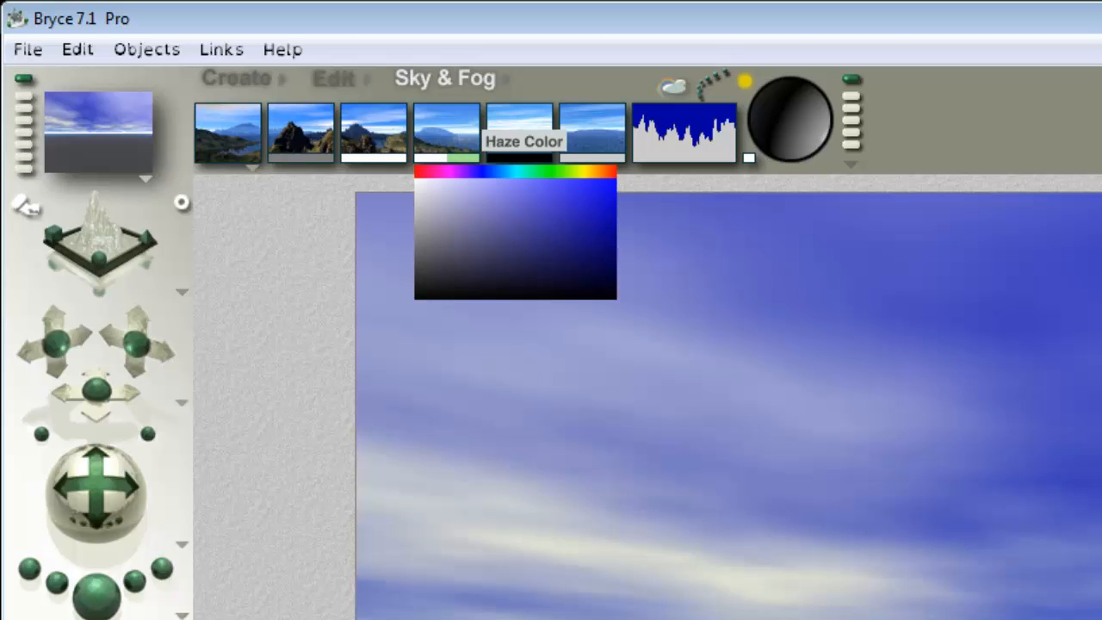
{"action": "left_click_drag", "start_coordinate": [1093, 430], "coordinate": [1100, 433]}
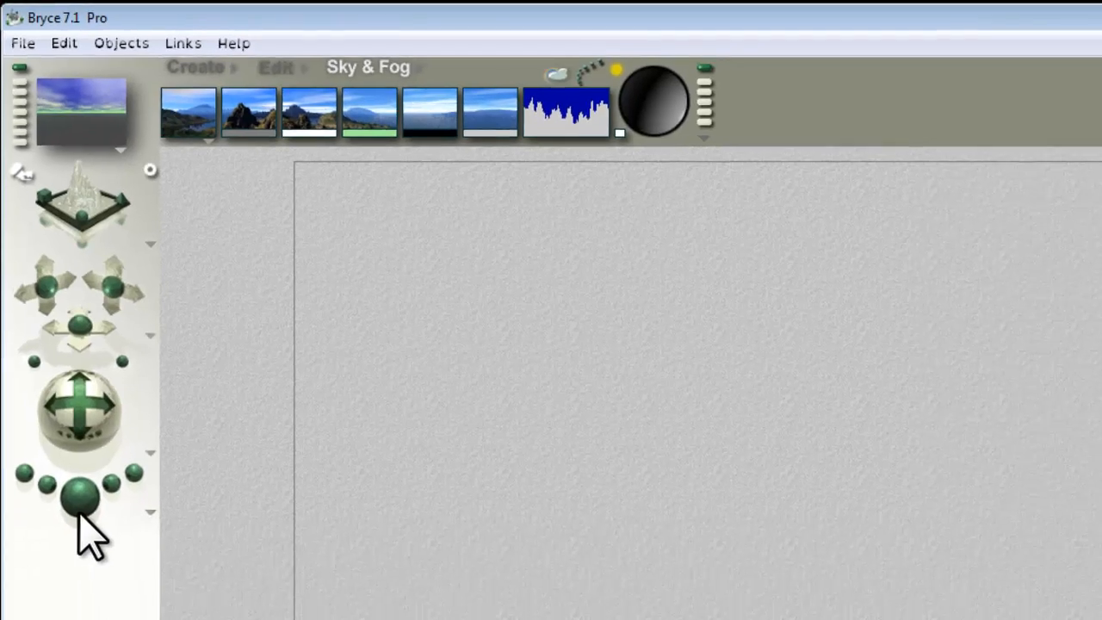
{"action": "left_click", "coordinate": [97, 594]}
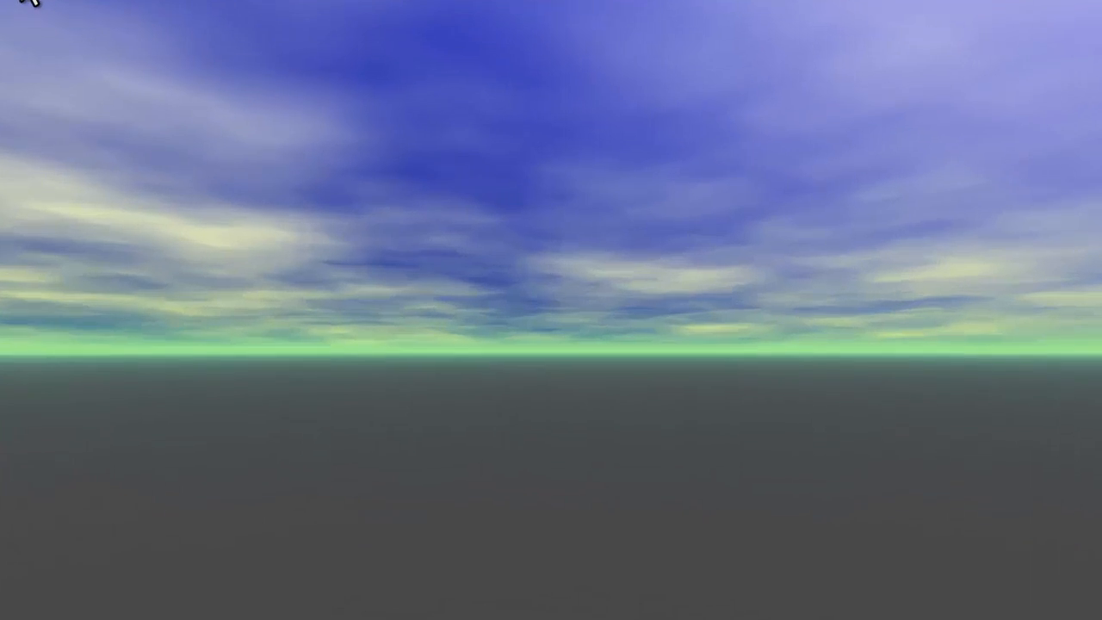
{"action": "left_click", "coordinate": [194, 75]}
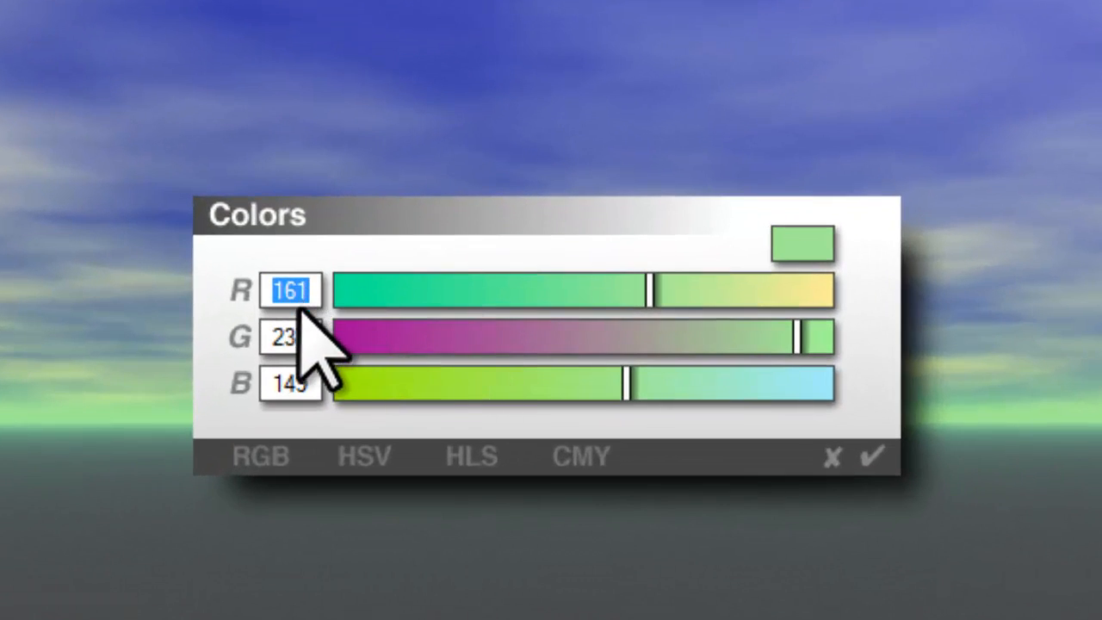
{"action": "left_click", "coordinate": [491, 452]}
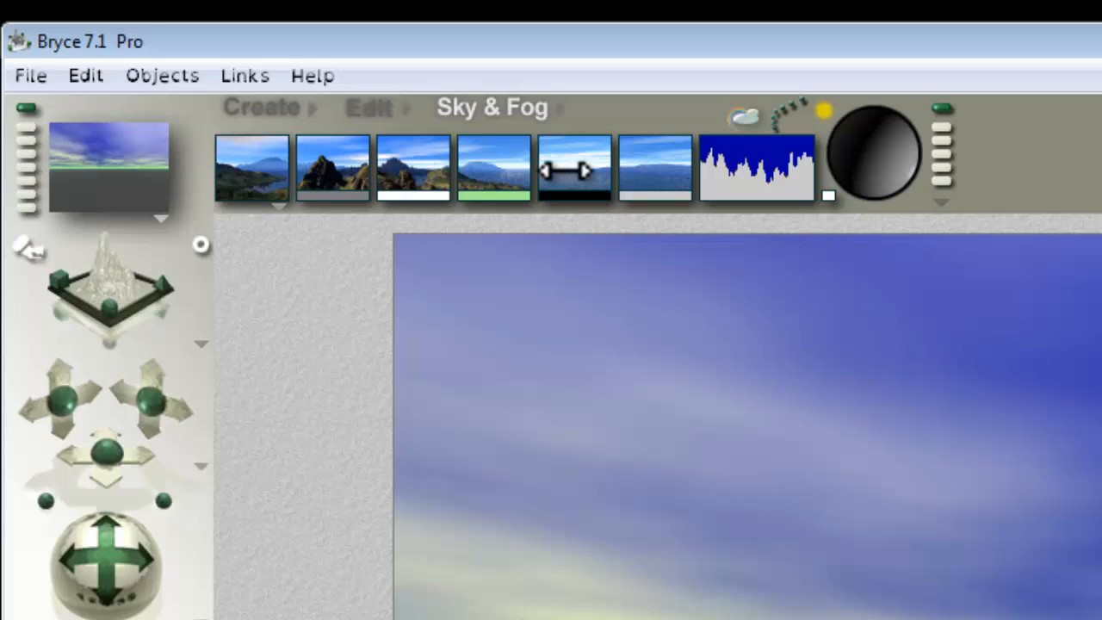
{"action": "left_click_drag", "start_coordinate": [563, 170], "coordinate": [620, 170]}
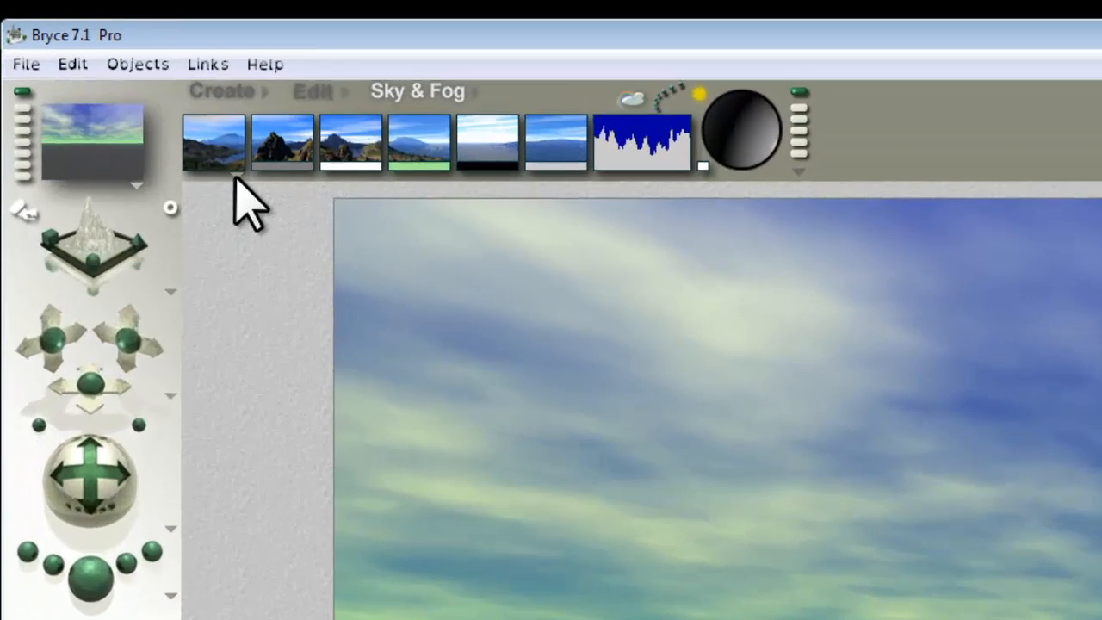
Switch the sky mode to Custom Sky, change its blue middle color to muted green, and render the scene.
{"action": "left_click", "coordinate": [106, 84]}
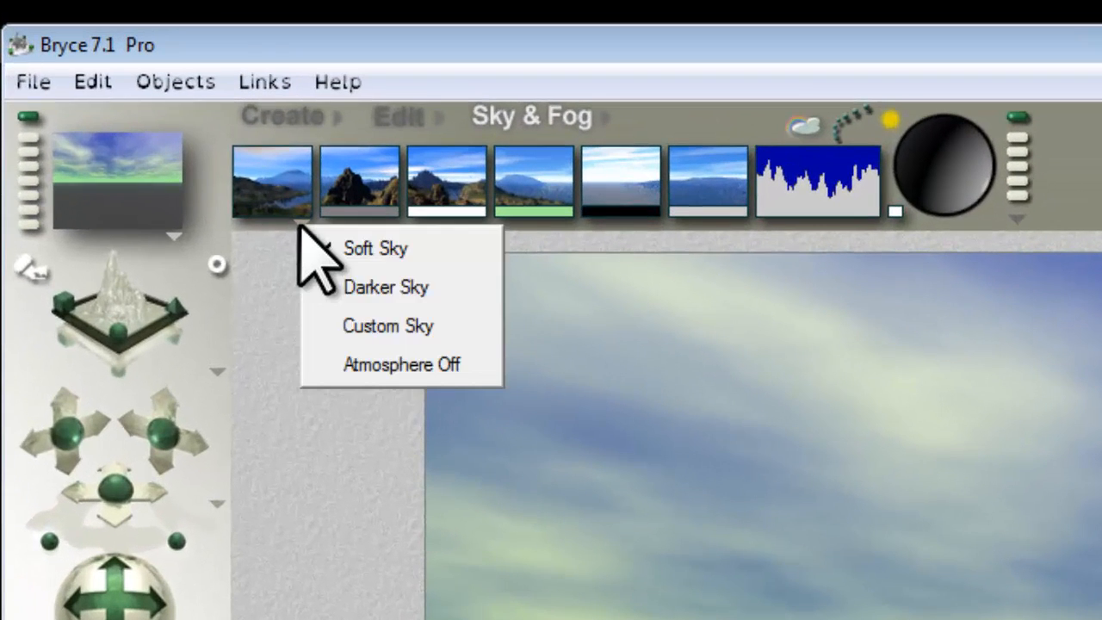
{"action": "left_click", "coordinate": [377, 324]}
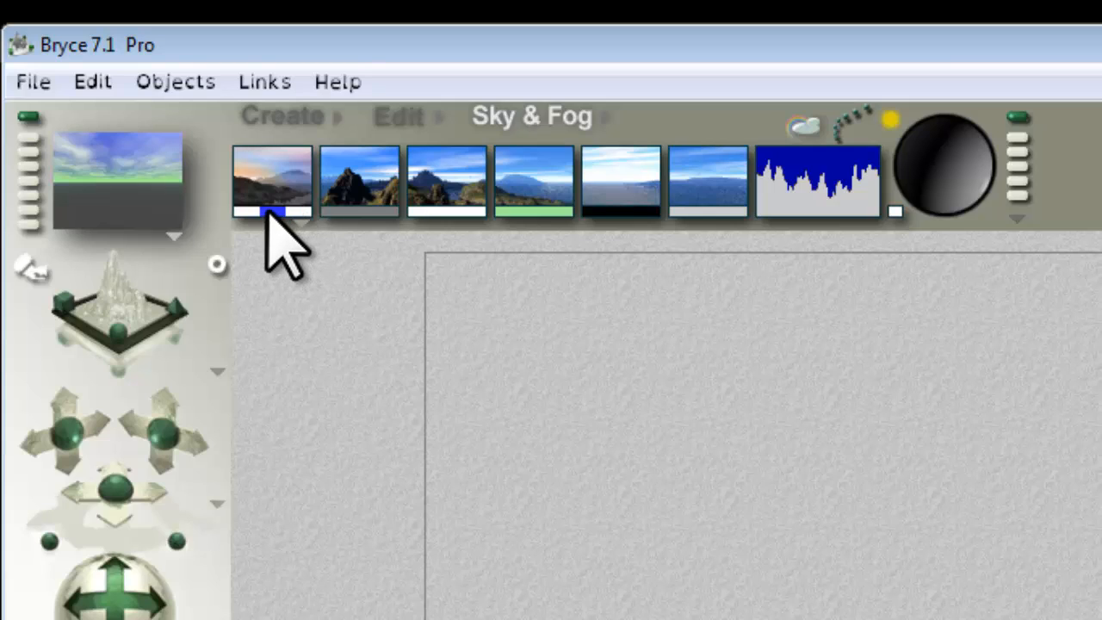
{"action": "left_click_drag", "start_coordinate": [269, 210], "coordinate": [1100, 526]}
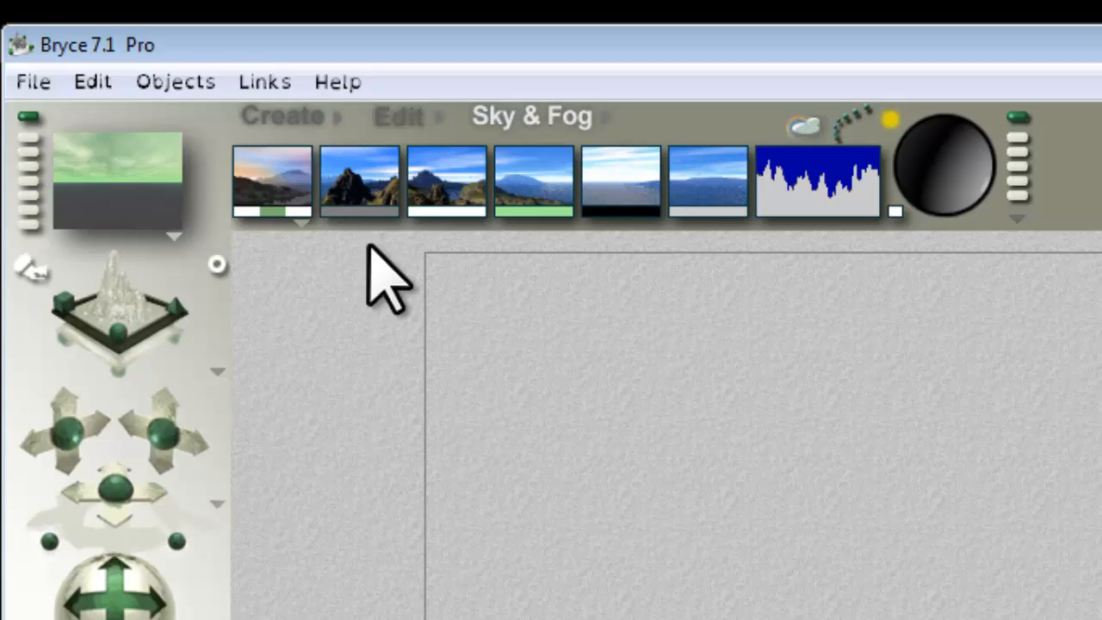
{"action": "left_click", "coordinate": [79, 499]}
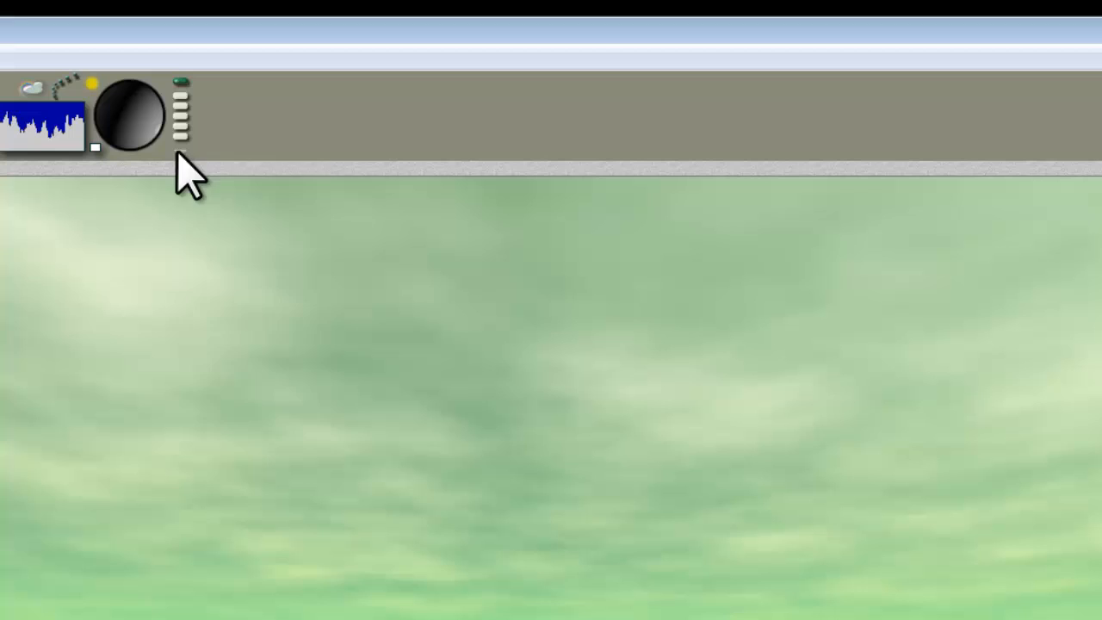
Enable Cumulus Clouds, match their color to the light green haze color, and render the scene.
{"action": "left_click", "coordinate": [360, 76]}
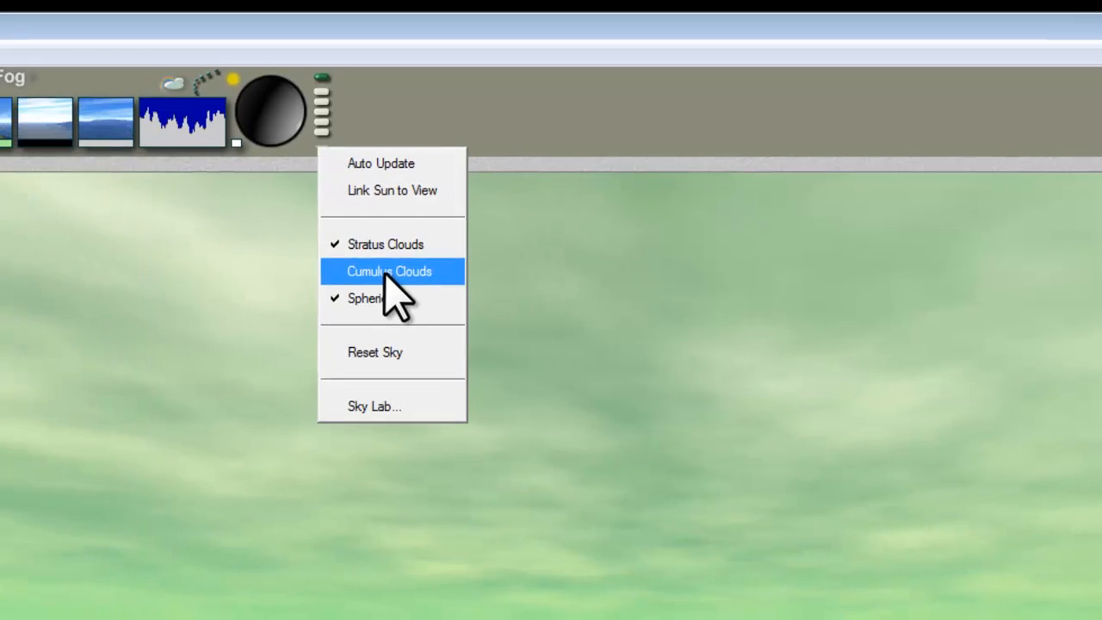
{"action": "left_click", "coordinate": [245, 275]}
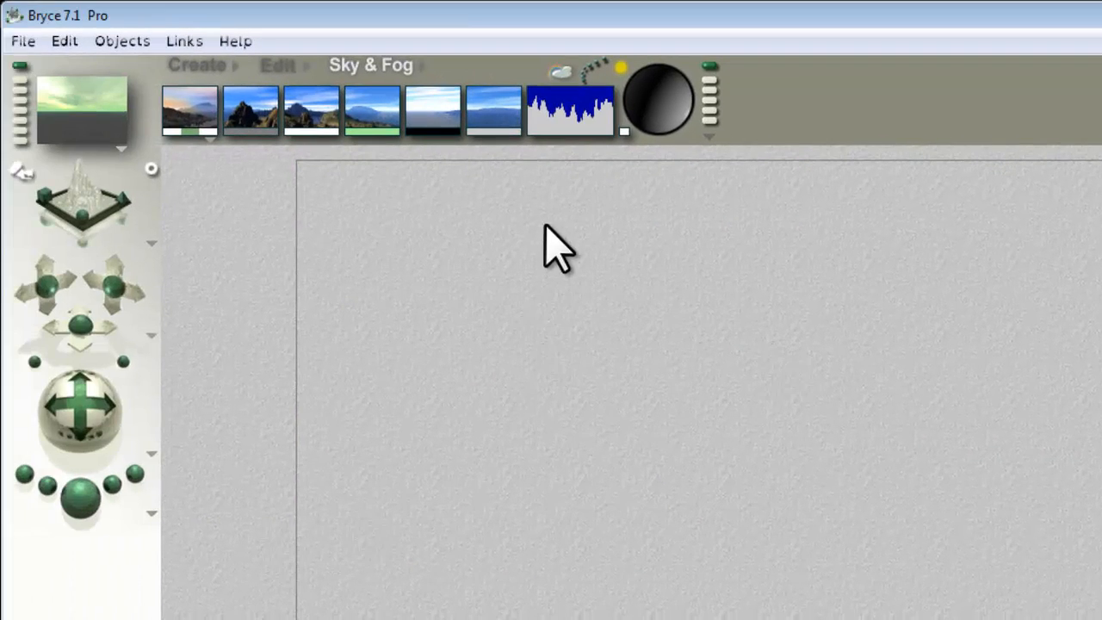
{"action": "left_click", "coordinate": [514, 131]}
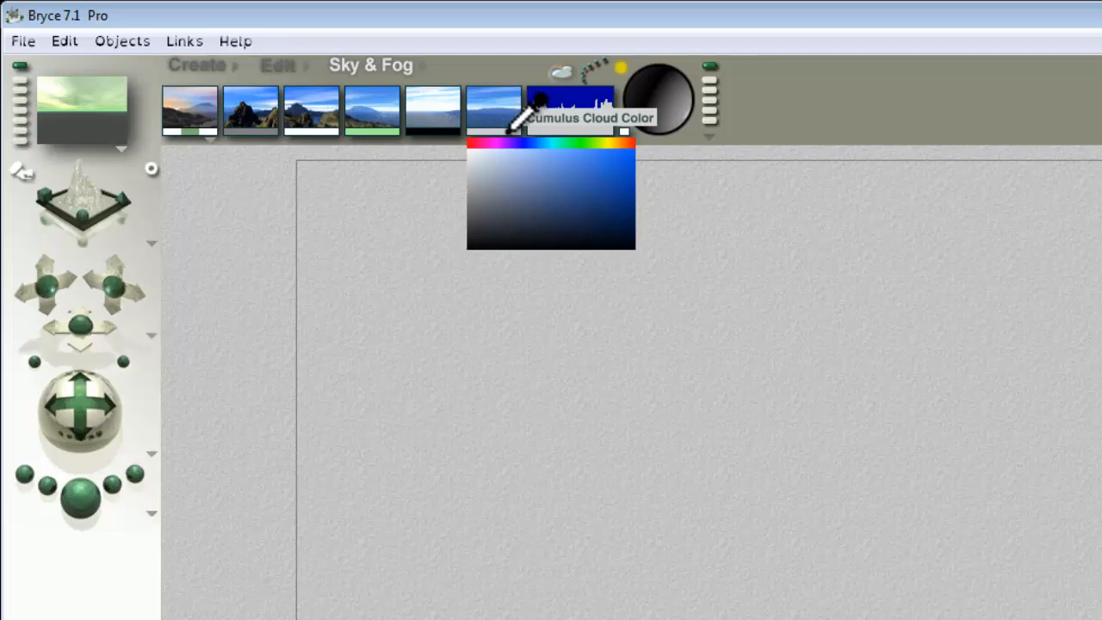
{"action": "left_click_drag", "start_coordinate": [509, 132], "coordinate": [372, 132]}
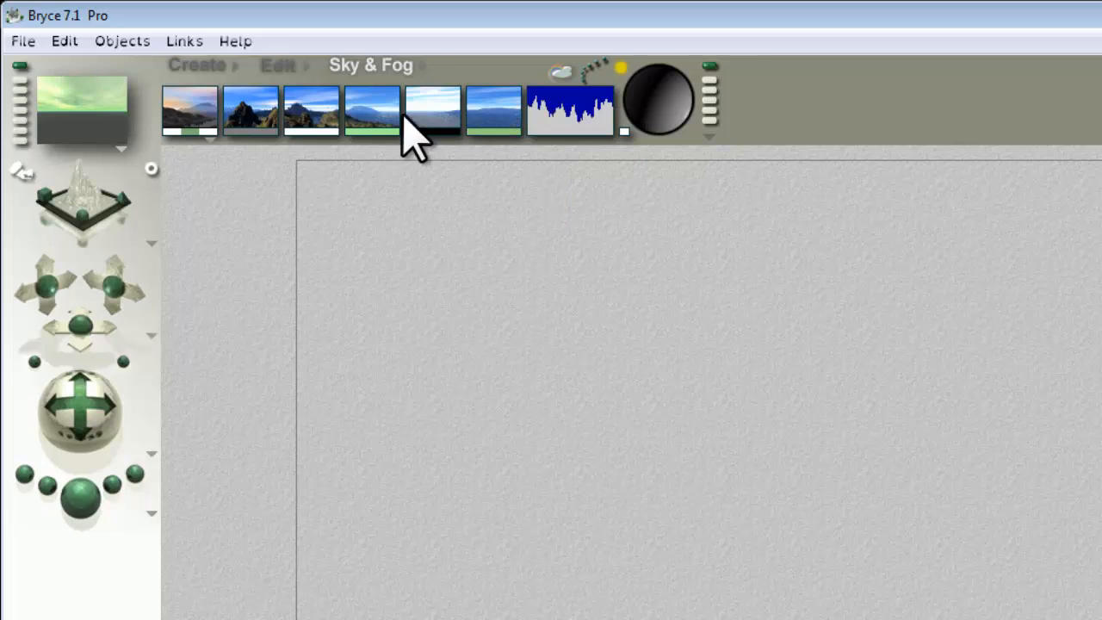
{"action": "left_click", "coordinate": [96, 513]}
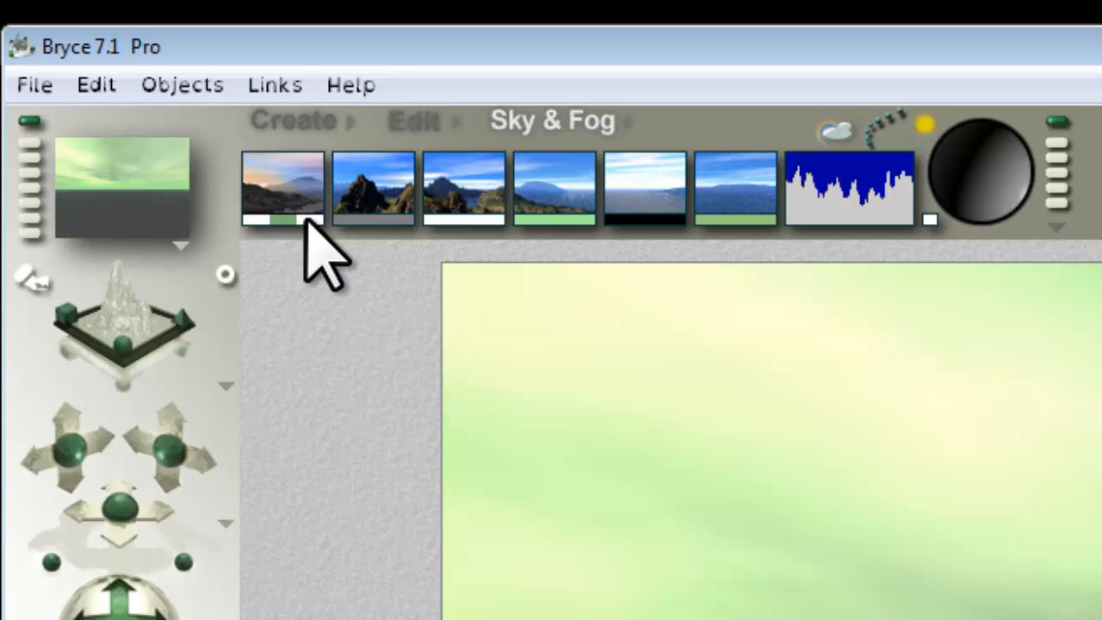
Change the third Custom Sky color to the black of the adjacent sky dome swatch and render the scene.
{"action": "left_click_drag", "start_coordinate": [312, 221], "coordinate": [683, 216]}
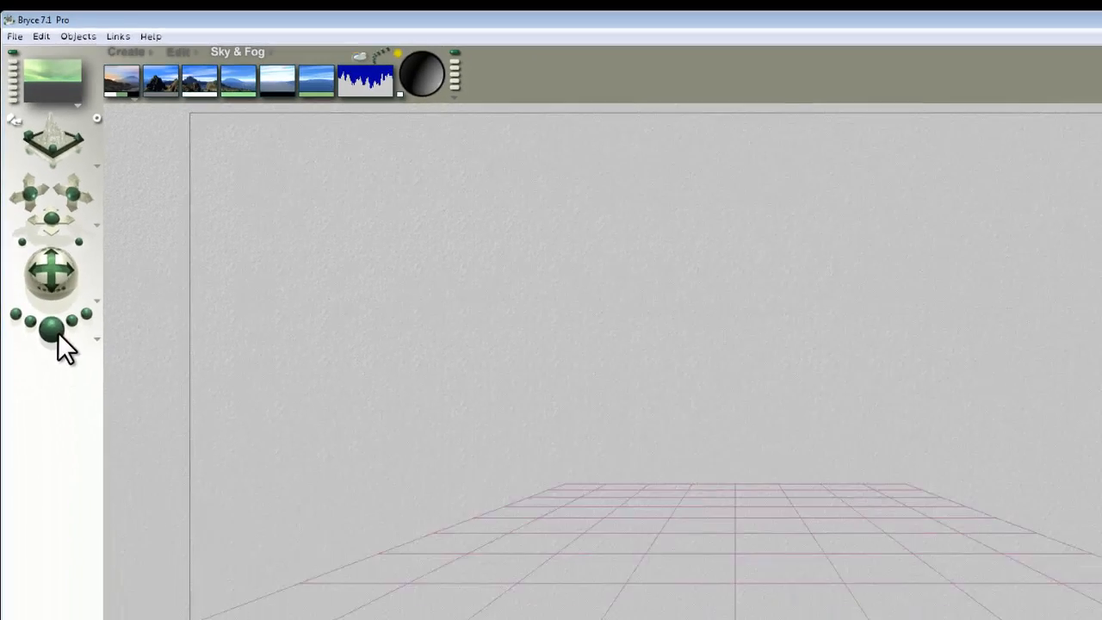
{"action": "left_click", "coordinate": [52, 328]}
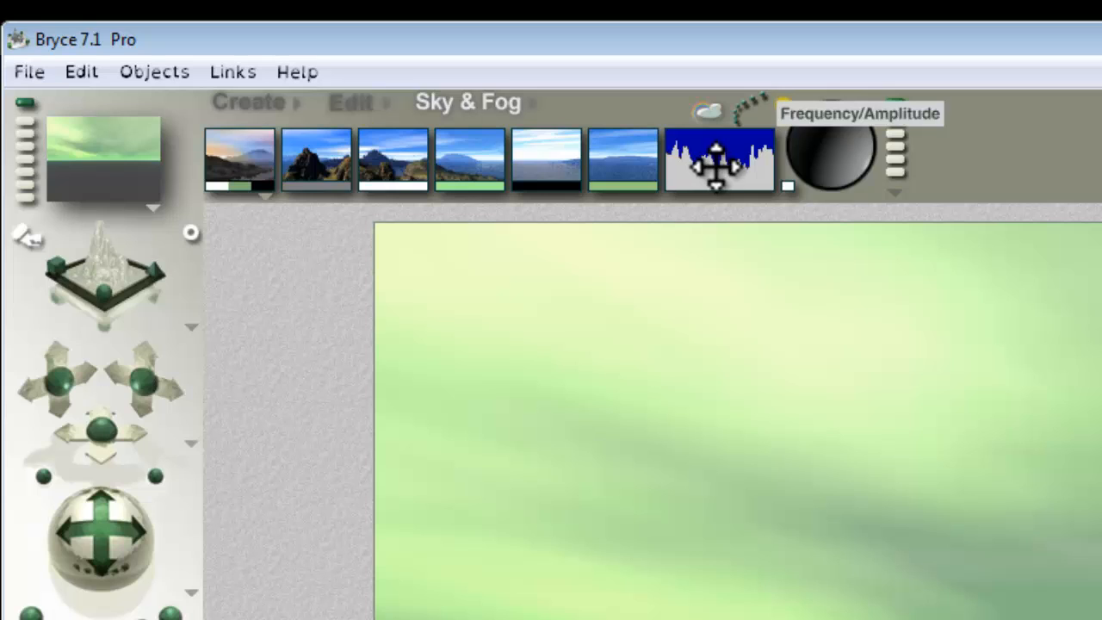
Adjust the clouds to a frequency of 33 and an amplitude of 138, rendering to check the pattern.
{"action": "left_click_drag", "start_coordinate": [716, 163], "coordinate": [726, 370]}
{"action": "left_click", "coordinate": [77, 491]}
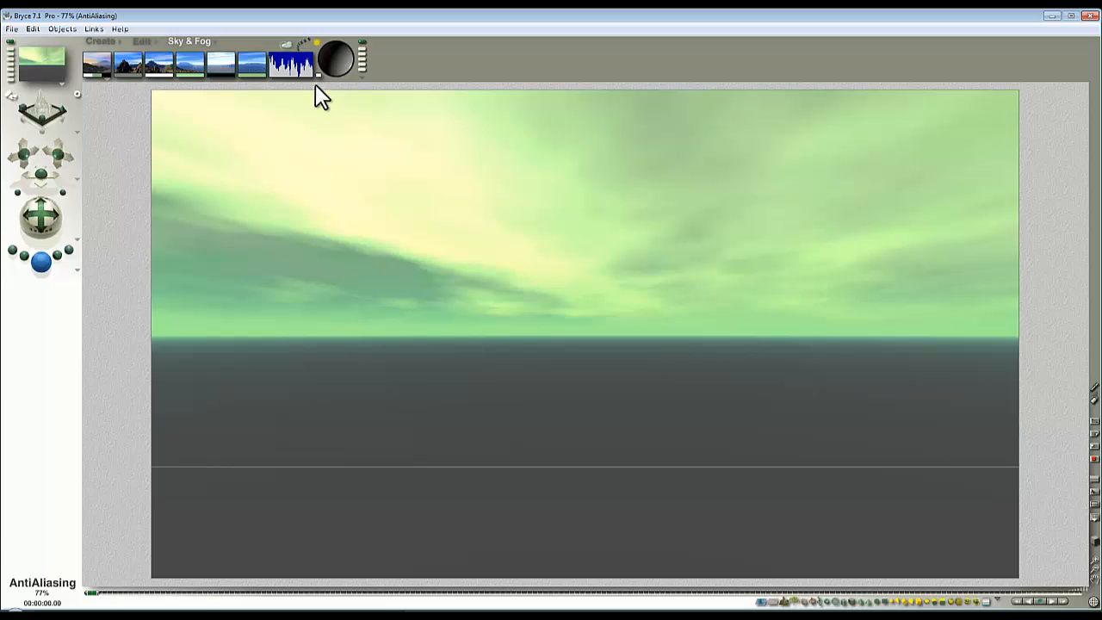
{"action": "mouse_move", "coordinate": [291, 64]}
{"action": "left_mouse_down"}
{"action": "mouse_move", "coordinate": [291, 28]}
{"action": "mouse_move", "coordinate": [281, 26]}
{"action": "mouse_move", "coordinate": [287, 67]}
{"action": "mouse_move", "coordinate": [300, 66]}
{"action": "left_mouse_up"}
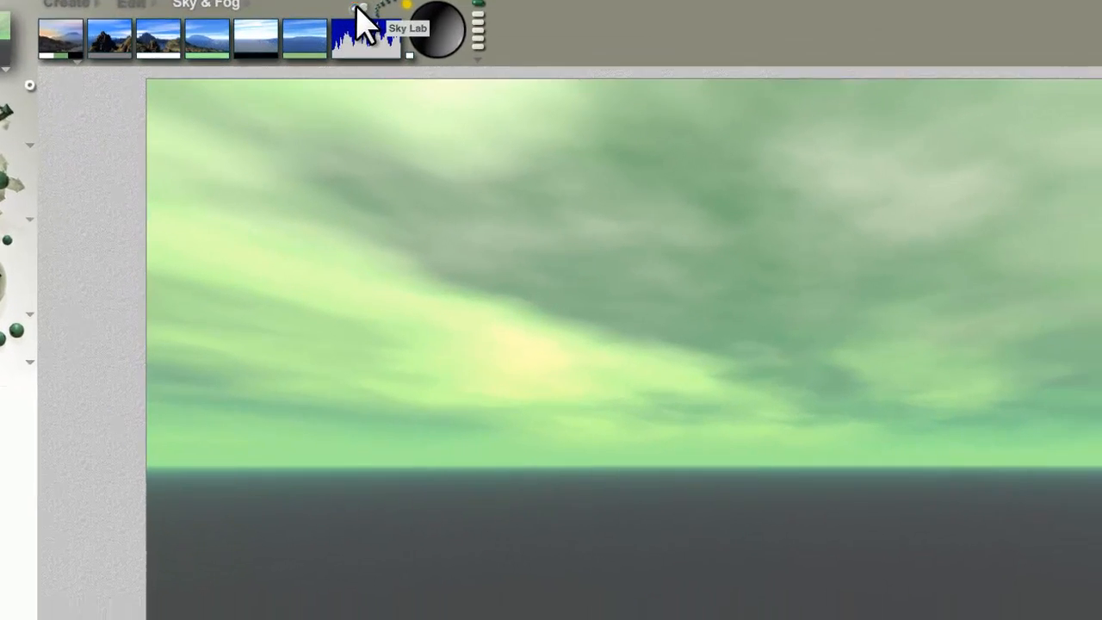
Open the Sky Lab's stratus cloud texture for editing and show component 1's noise, filter and phase controls.
{"action": "left_click", "coordinate": [431, 54]}
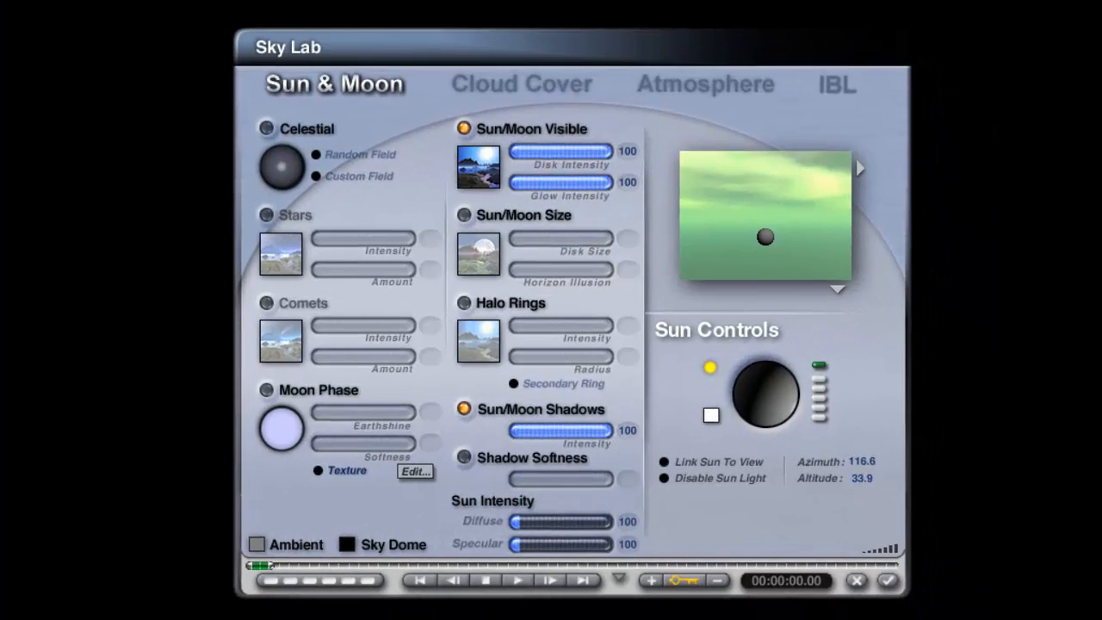
{"action": "left_click", "coordinate": [502, 90]}
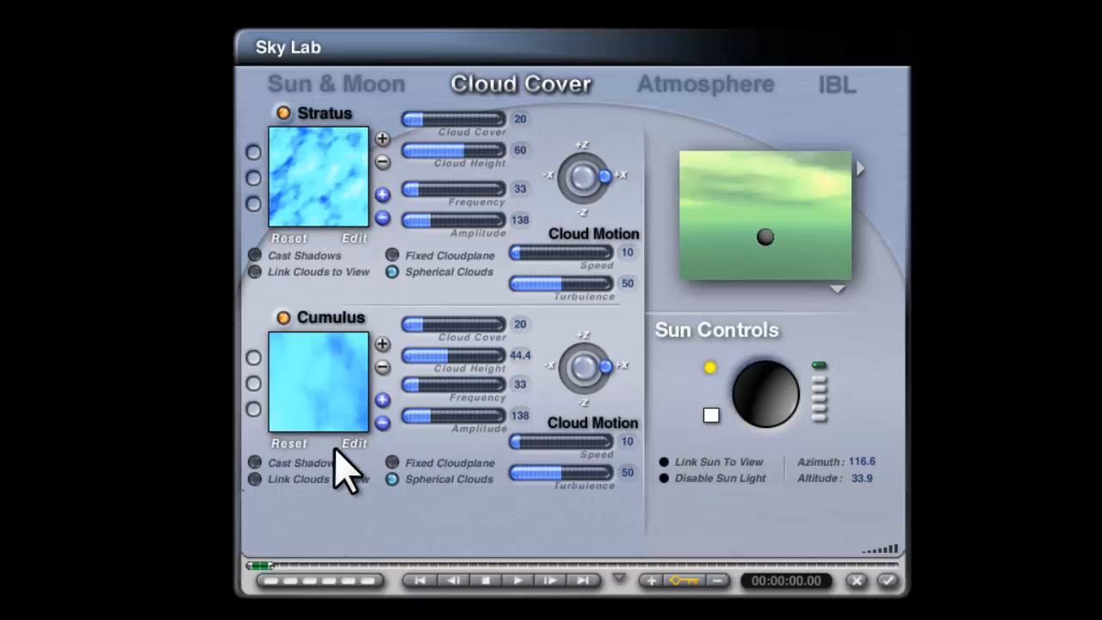
{"action": "left_click", "coordinate": [354, 240]}
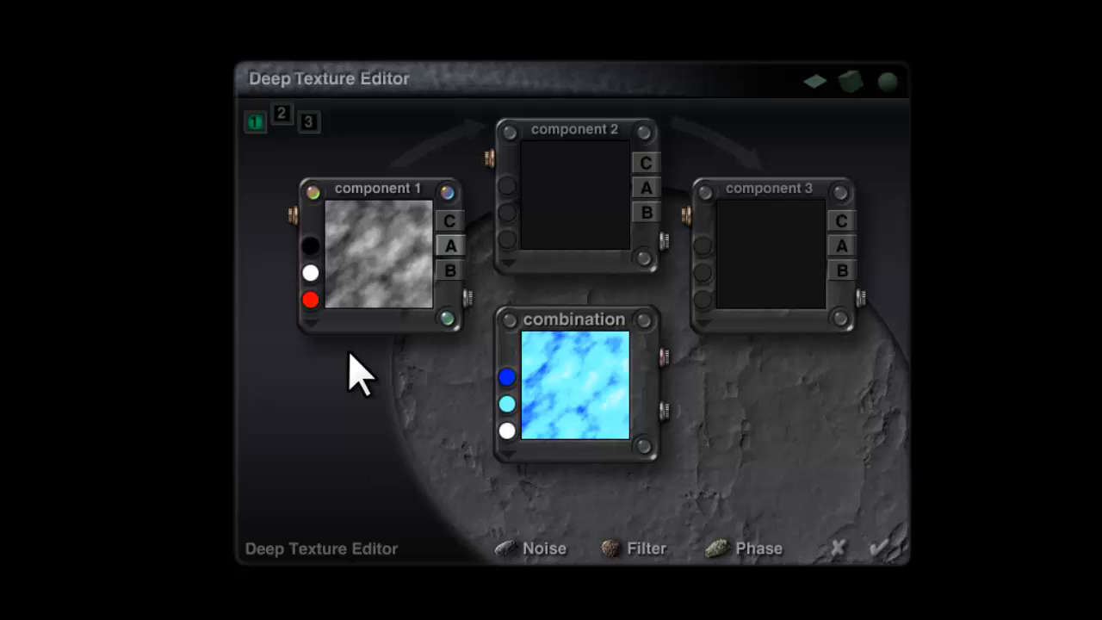
{"action": "left_click", "coordinate": [313, 193]}
{"action": "left_click", "coordinate": [446, 193]}
{"action": "left_click", "coordinate": [446, 319]}
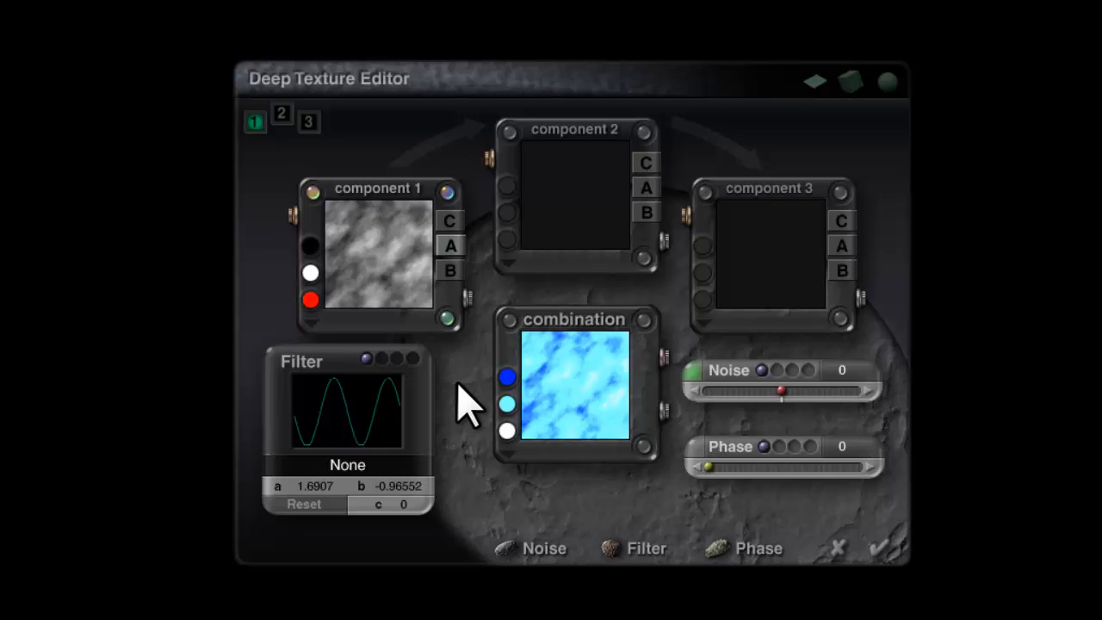
Set the Y frequency of component 1's Time Random noise to 2180.
{"action": "left_click", "coordinate": [699, 368]}
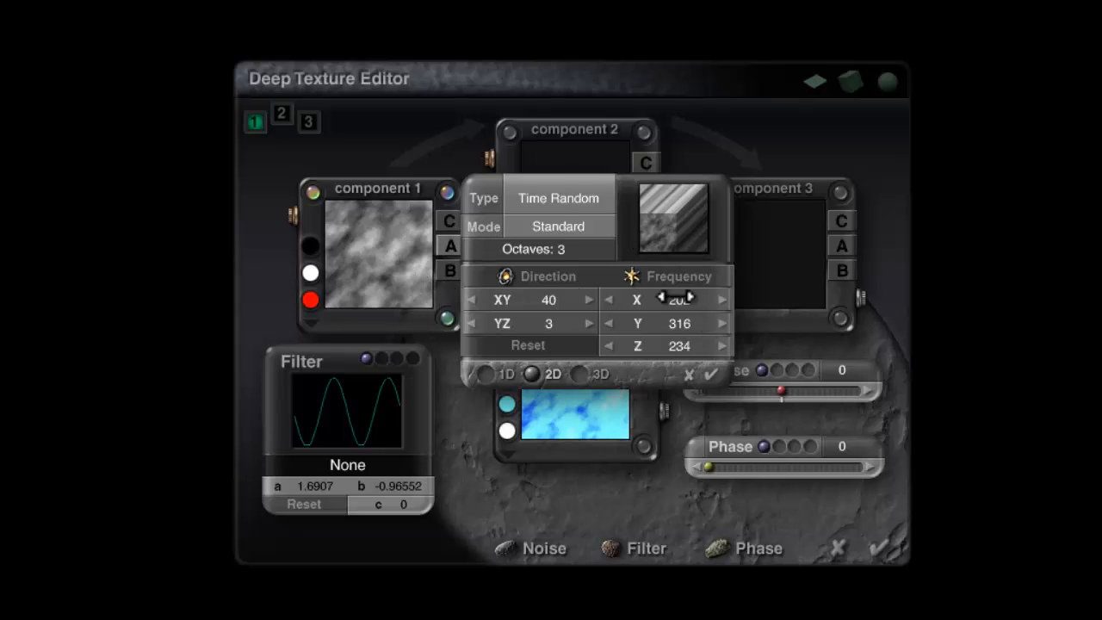
{"action": "left_click_drag", "start_coordinate": [679, 325], "coordinate": [683, 322]}
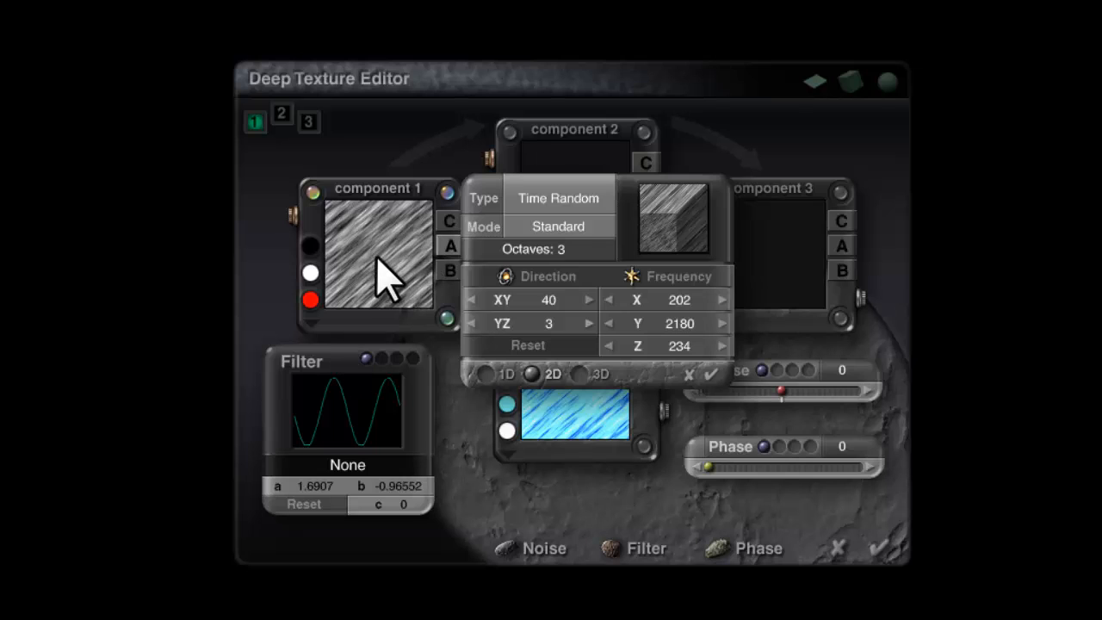
{"action": "left_click", "coordinate": [711, 373]}
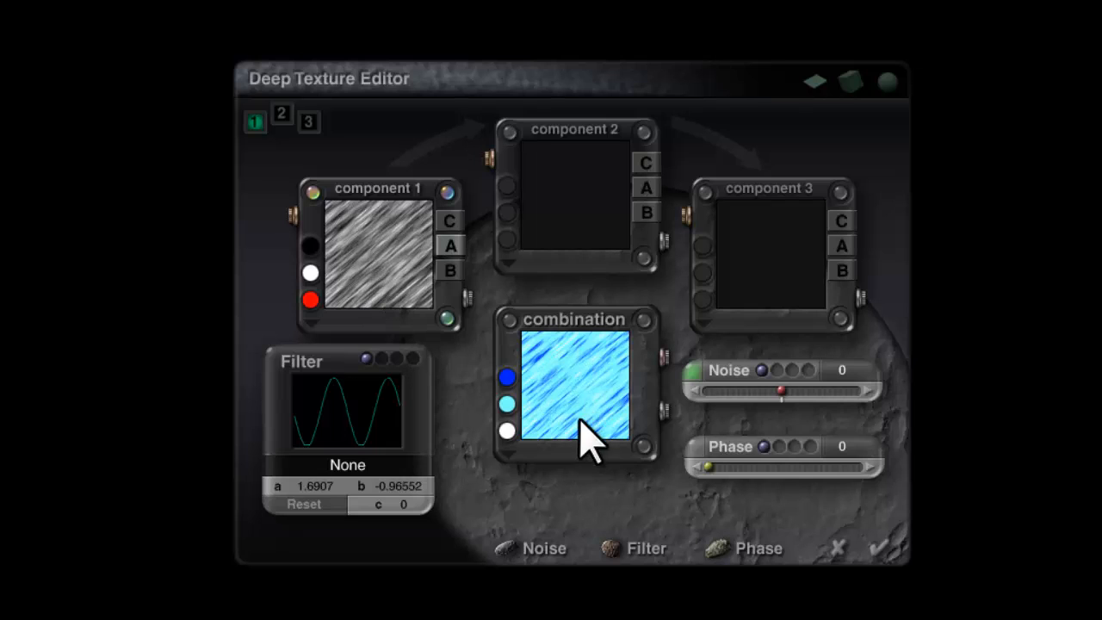
Copy component 1 into component 2, and give the copy Stucco Noise with X, Y and Z frequencies of 202.
{"action": "left_click_drag", "start_coordinate": [376, 280], "coordinate": [572, 213]}
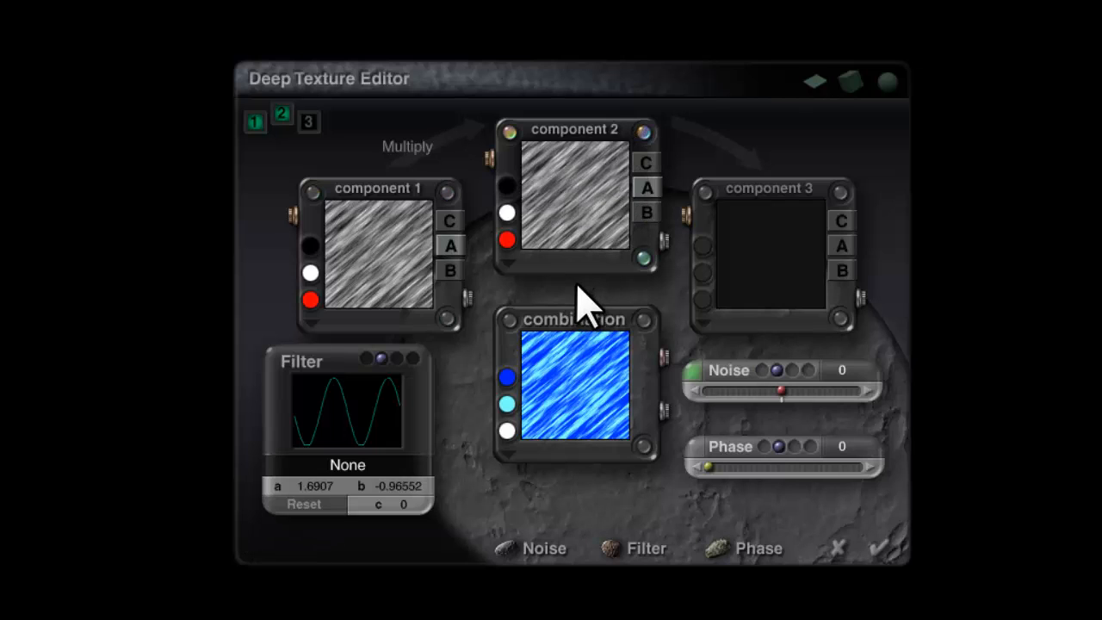
{"action": "left_click", "coordinate": [691, 371]}
{"action": "left_click", "coordinate": [550, 199]}
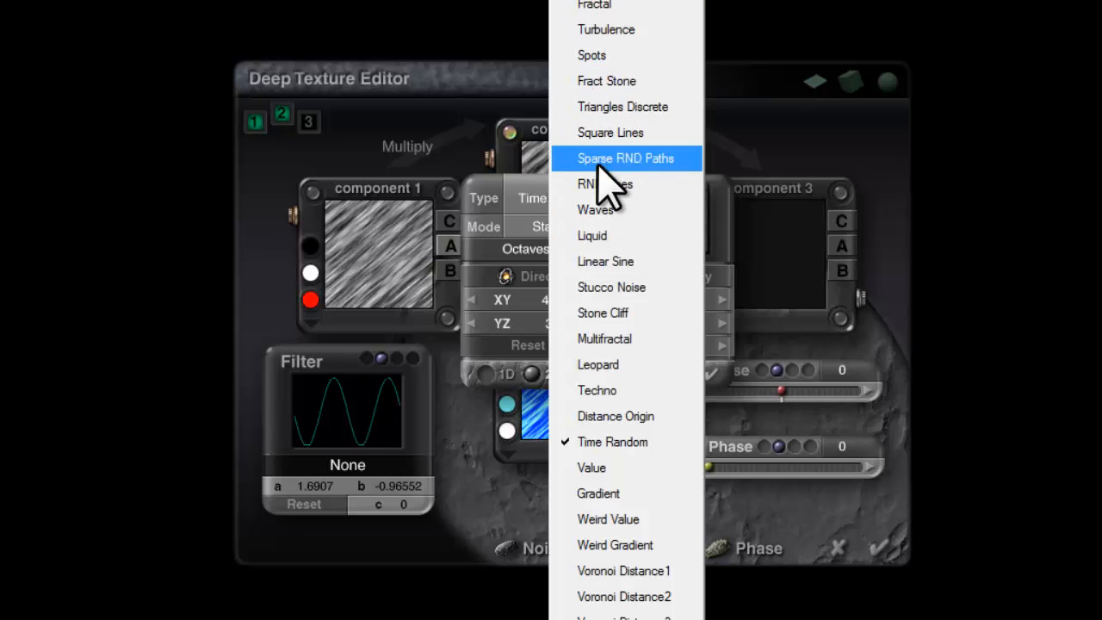
{"action": "left_click", "coordinate": [598, 286]}
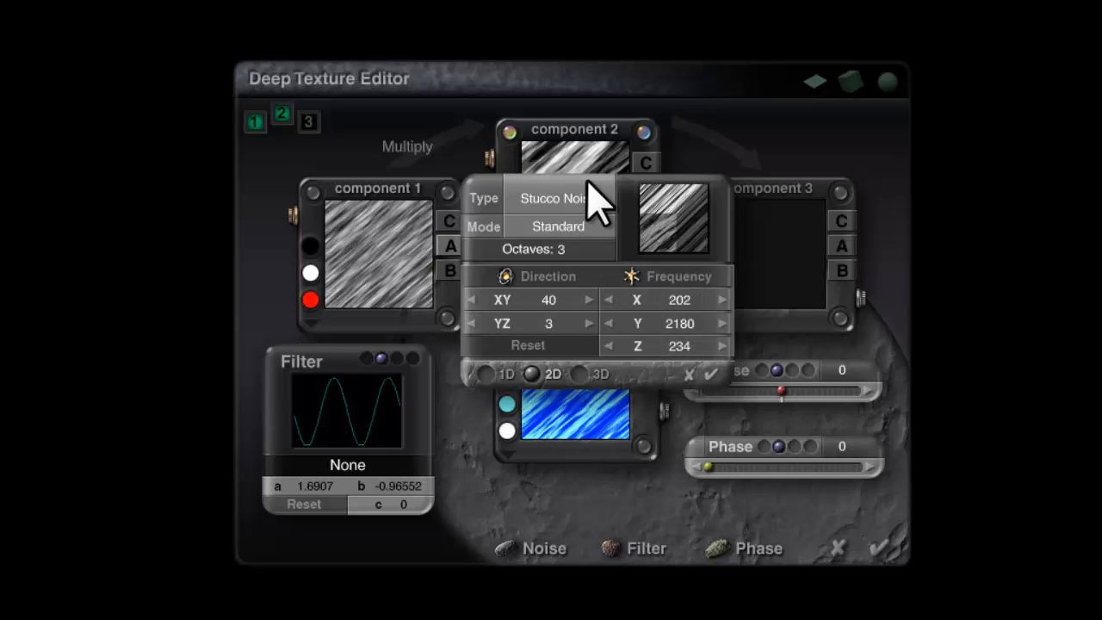
{"action": "left_click", "coordinate": [678, 305], "text": "shift"}
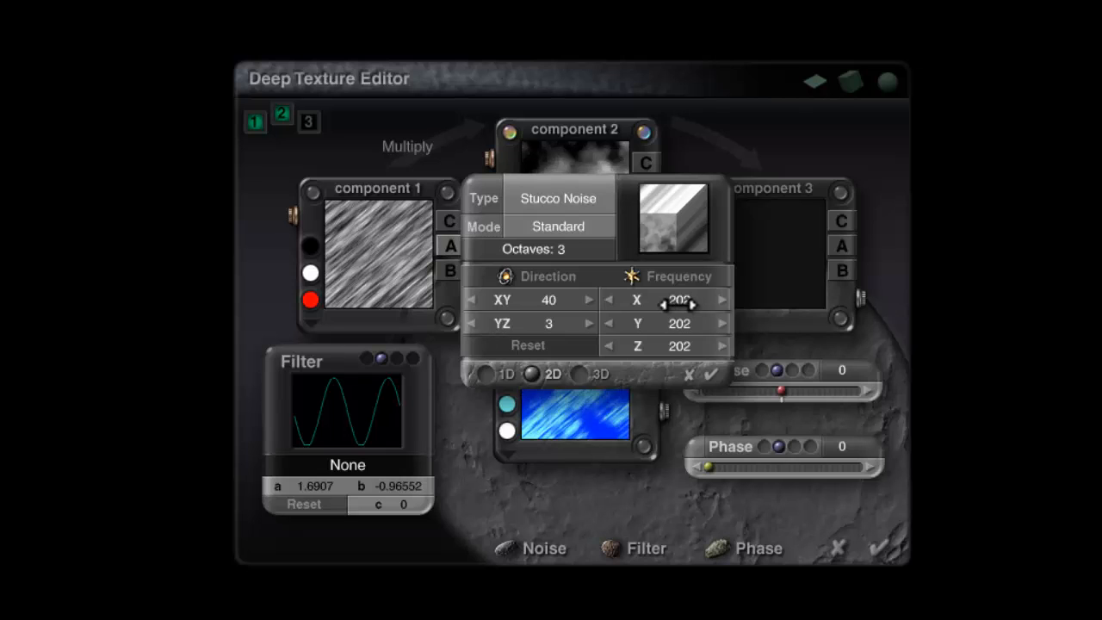
{"action": "left_click", "coordinate": [710, 375]}
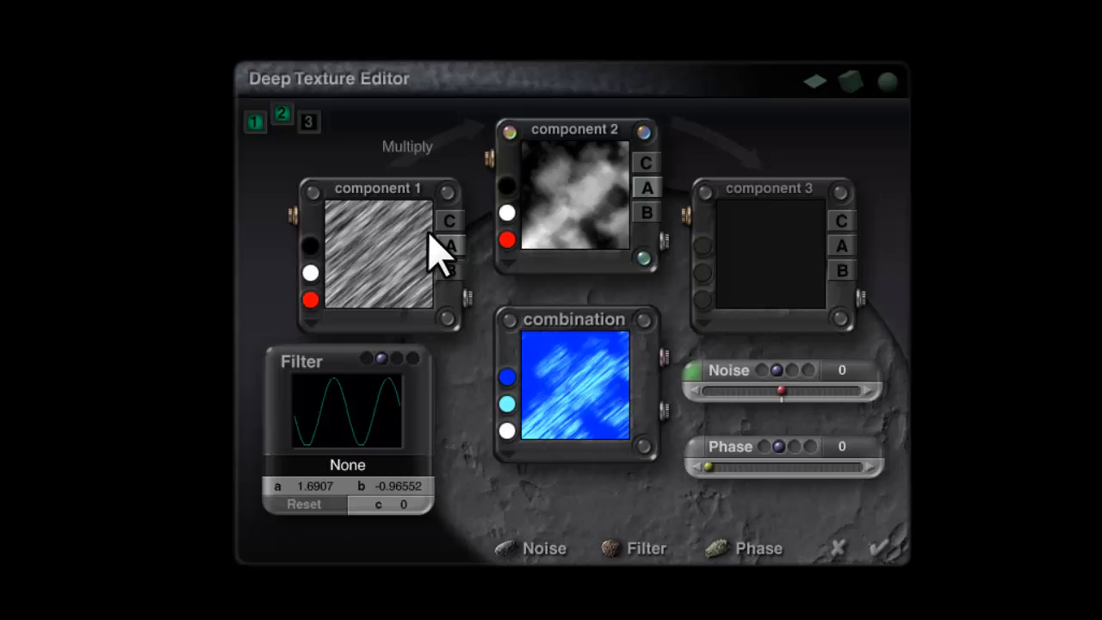
Set the blend mode between components 1 and 2 to Add and apply the stratus cloud texture.
{"action": "left_click", "coordinate": [412, 148]}
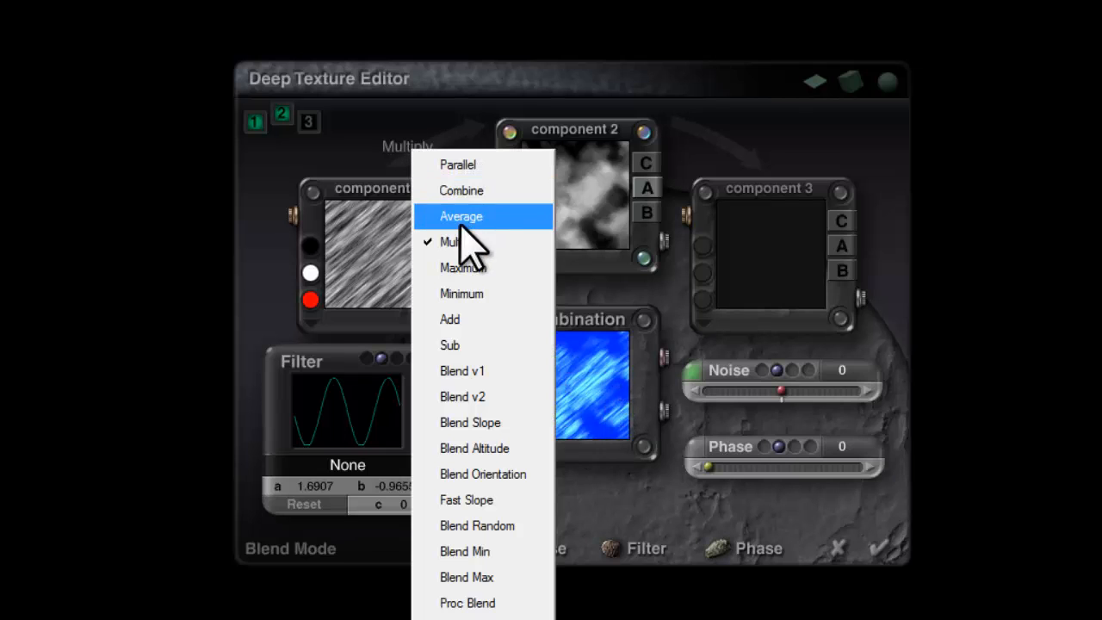
{"action": "left_click", "coordinate": [464, 319]}
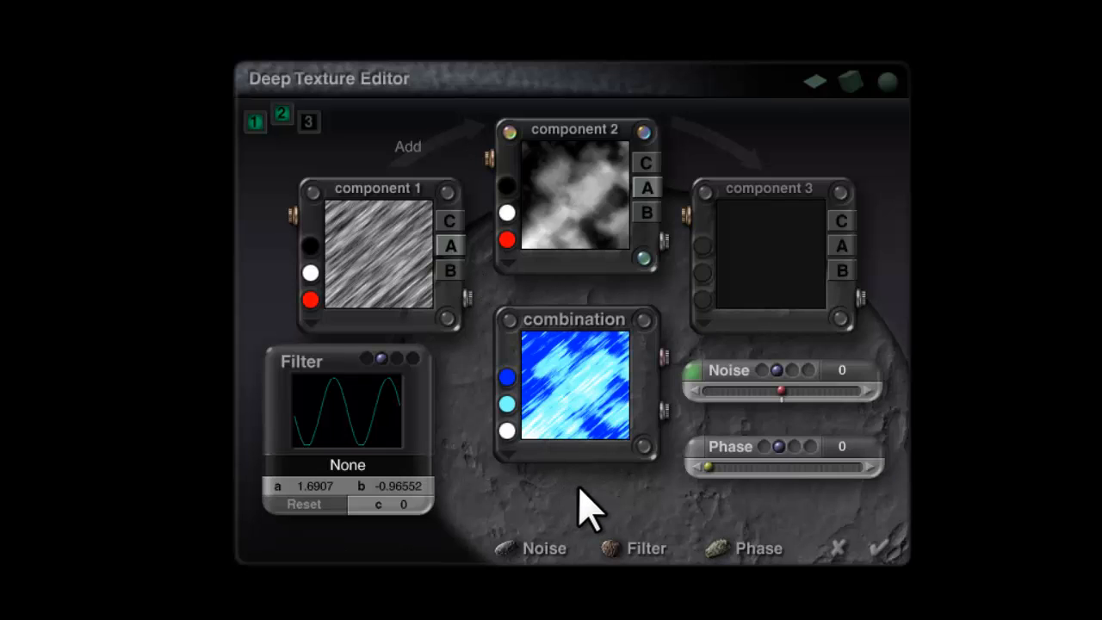
{"action": "left_click", "coordinate": [881, 551]}
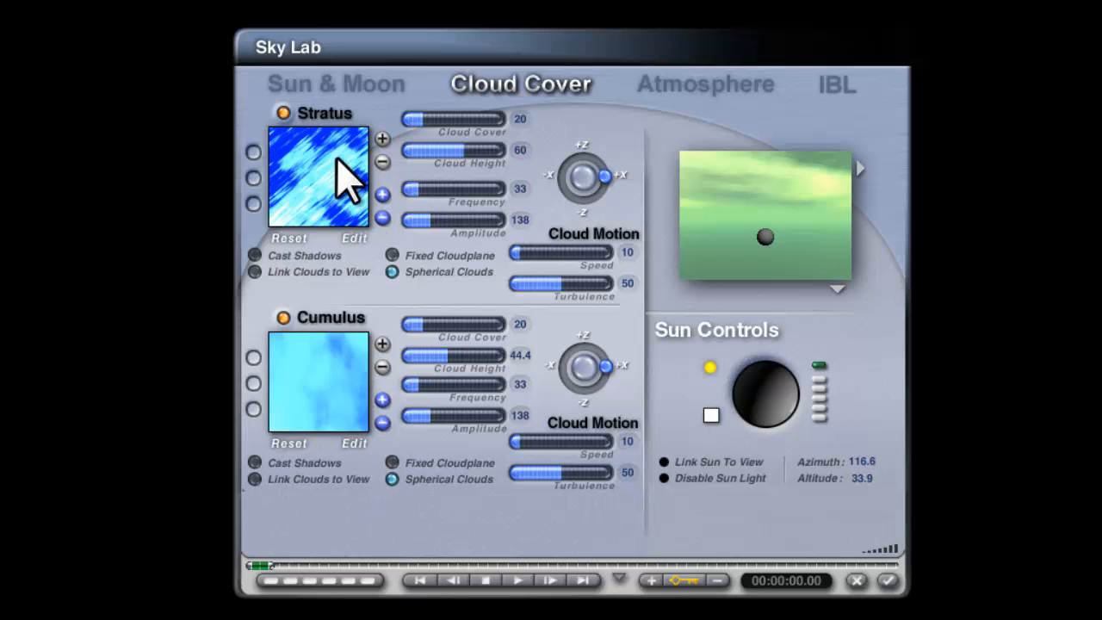
Accept the Sky Lab cloud changes and render the sky in the main view.
{"action": "left_click", "coordinate": [889, 582]}
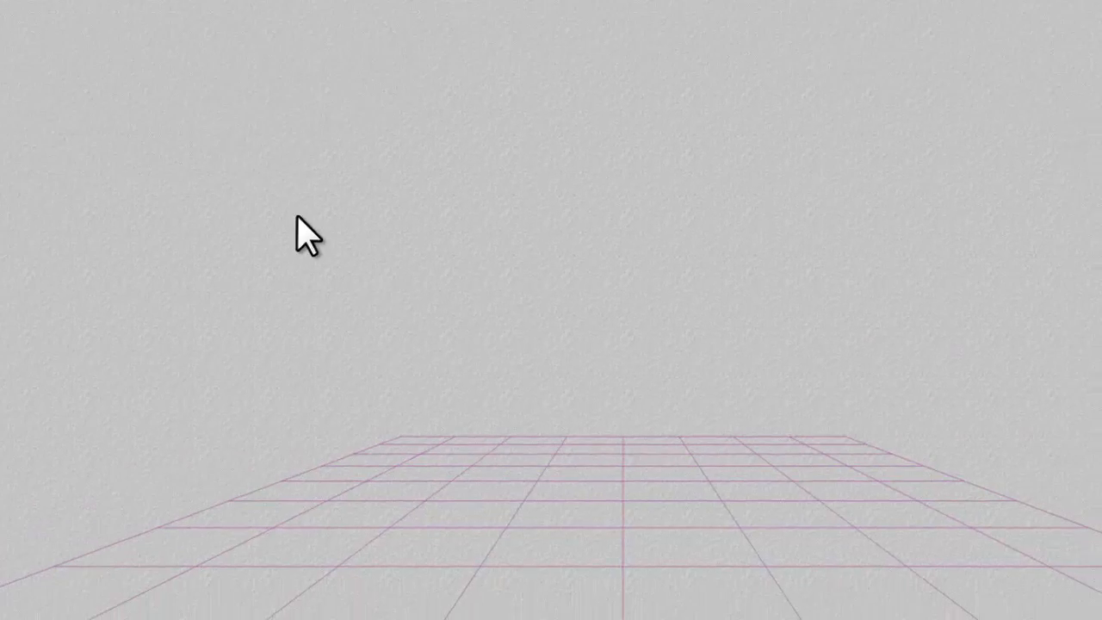
{"action": "left_click", "coordinate": [41, 262]}
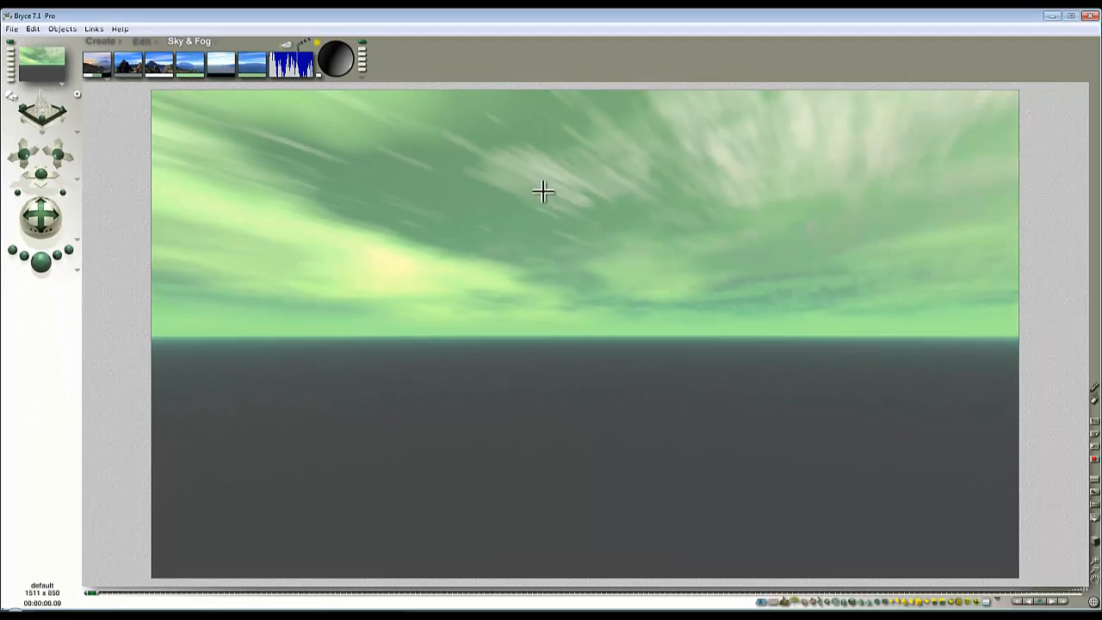
Check the camera's placement from the top view, return to the camera view, and render the sky with the sun repositioned.
{"action": "key", "text": "2"}
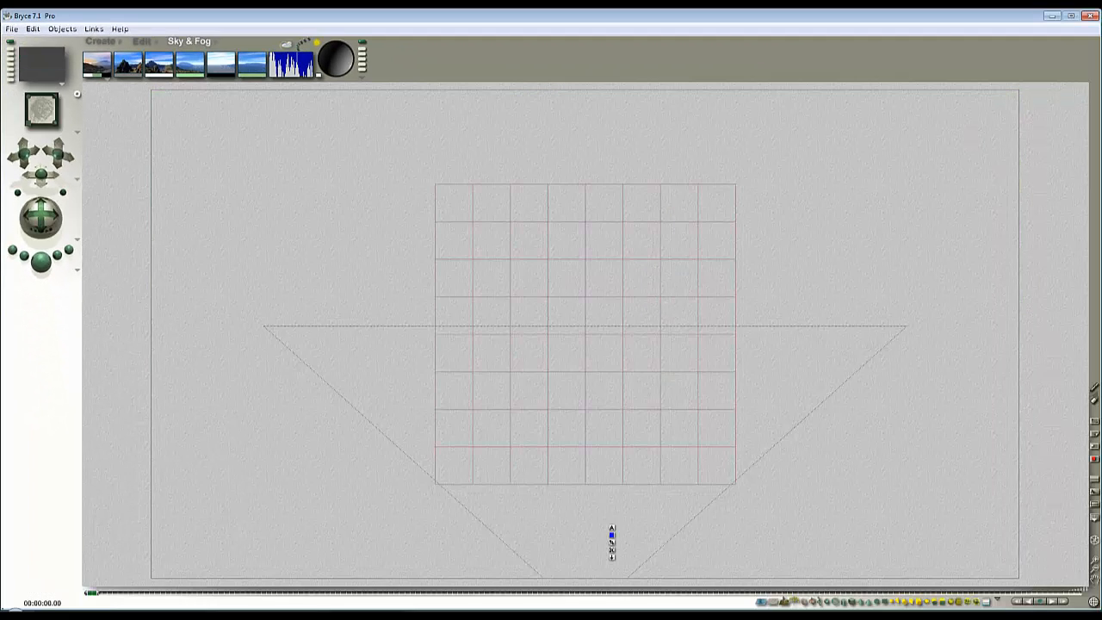
{"action": "left_click", "coordinate": [1092, 569]}
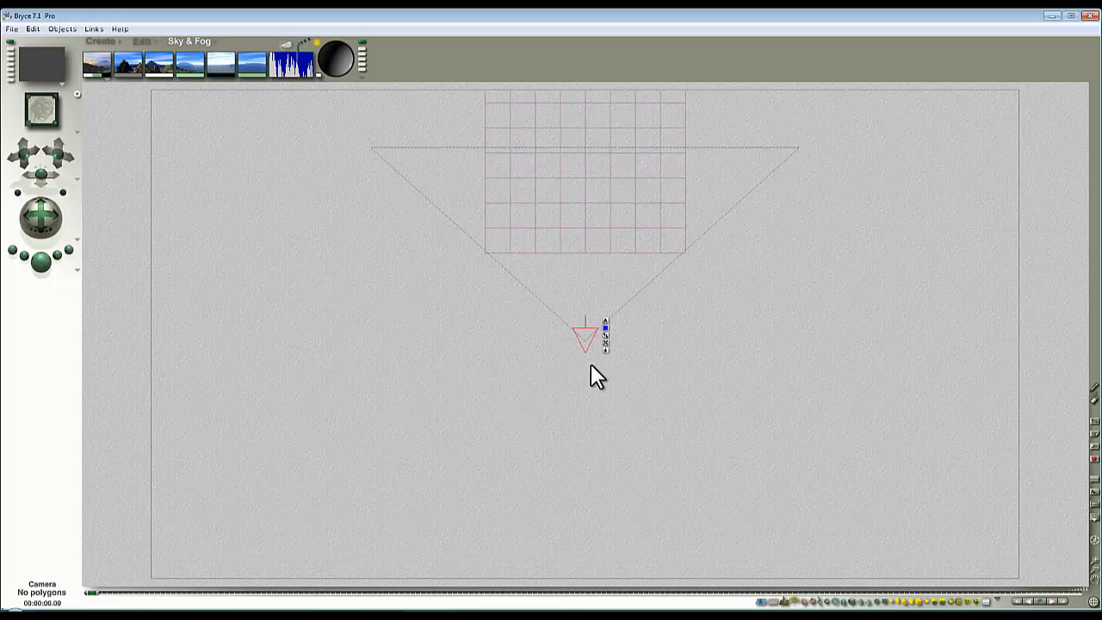
{"action": "key", "text": "1"}
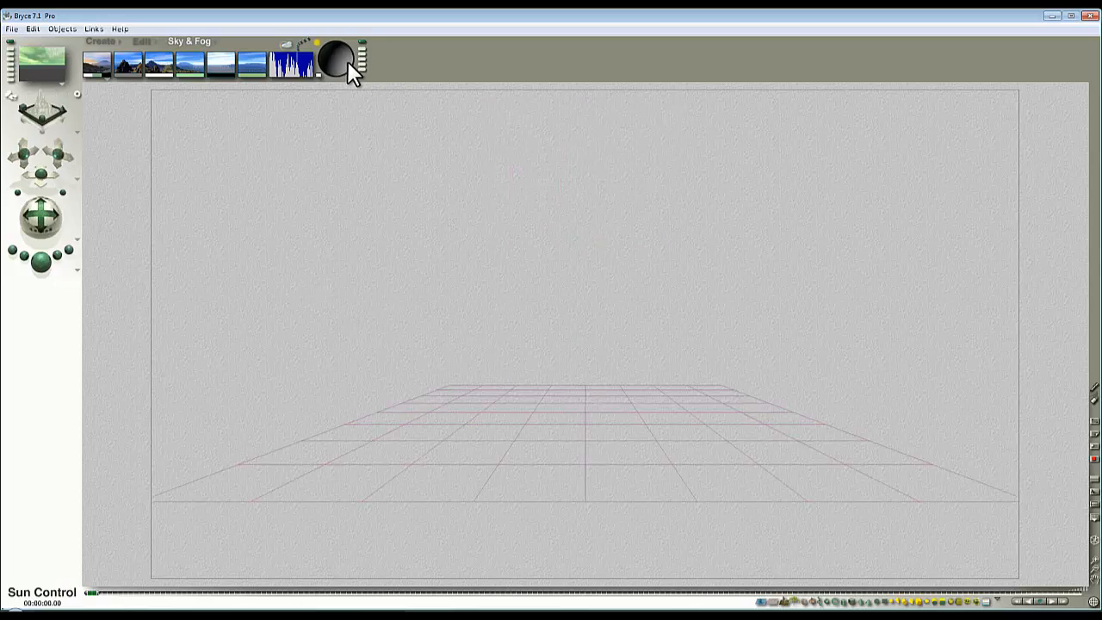
{"action": "left_click", "coordinate": [40, 261]}
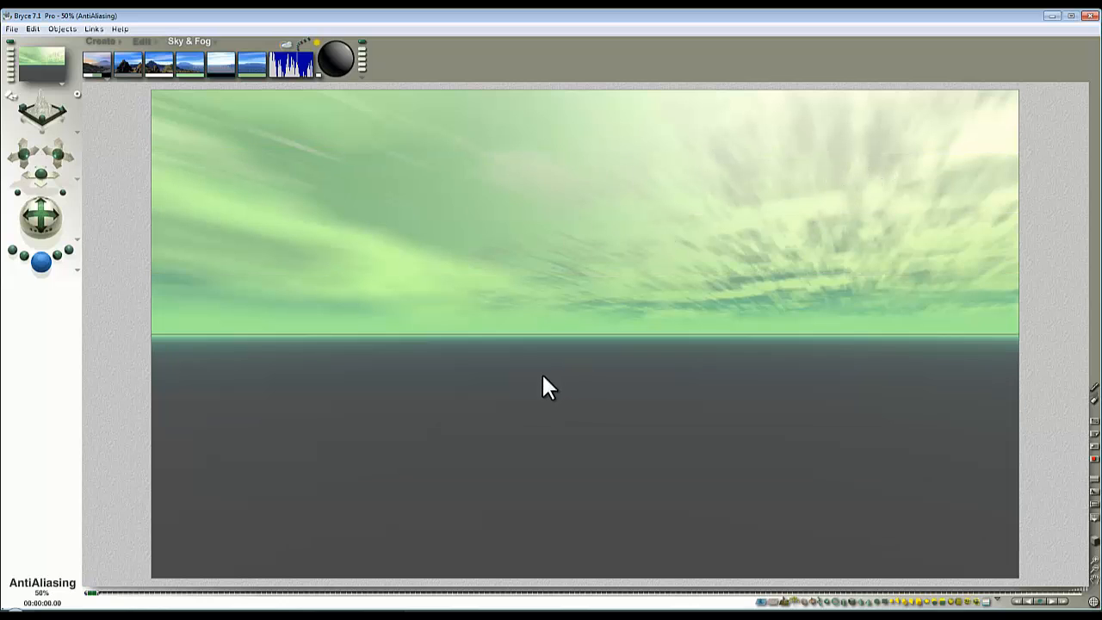
Add a cylinder at the grid's center, stretch it upward to roughly three times its height, and render it.
{"action": "left_click", "coordinate": [99, 40]}
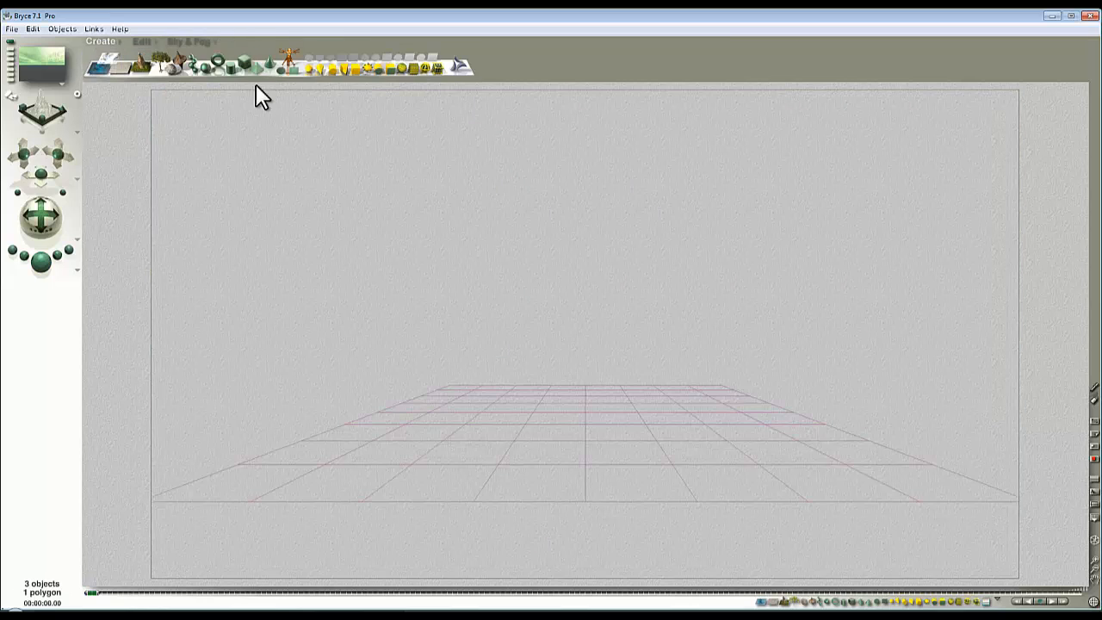
{"action": "left_click", "coordinate": [227, 72]}
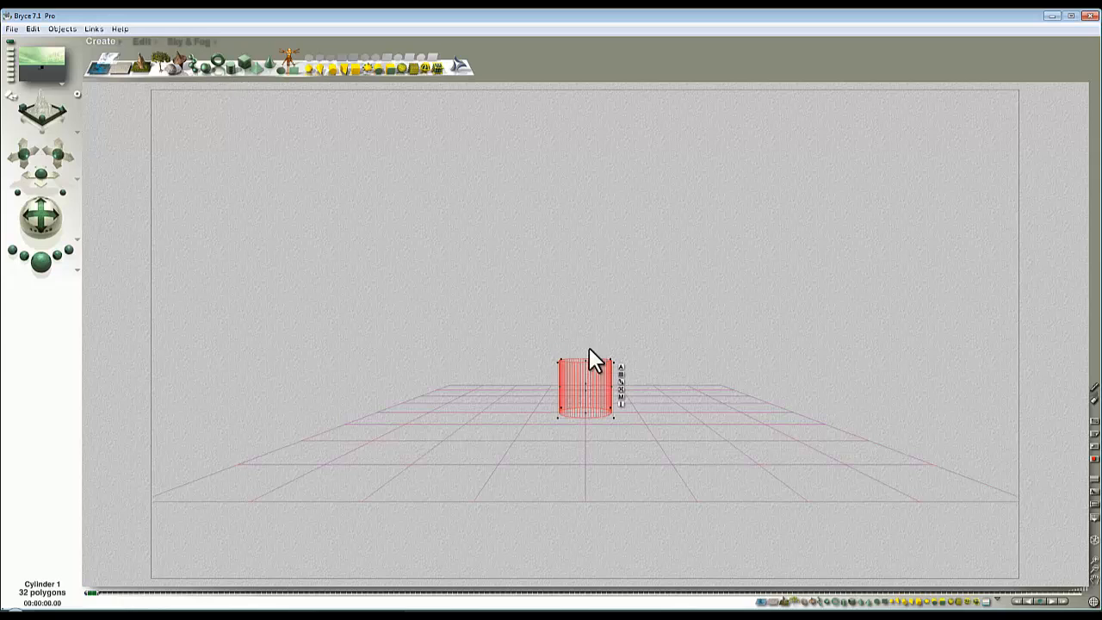
{"action": "left_click_drag", "start_coordinate": [585, 362], "coordinate": [615, 284]}
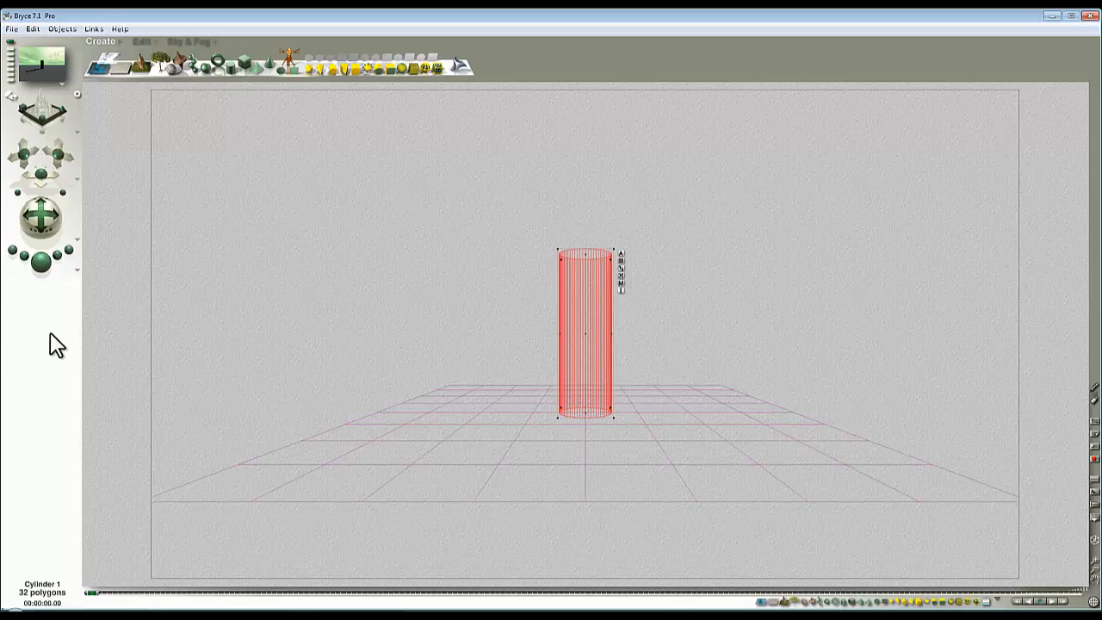
{"action": "left_click", "coordinate": [41, 261]}
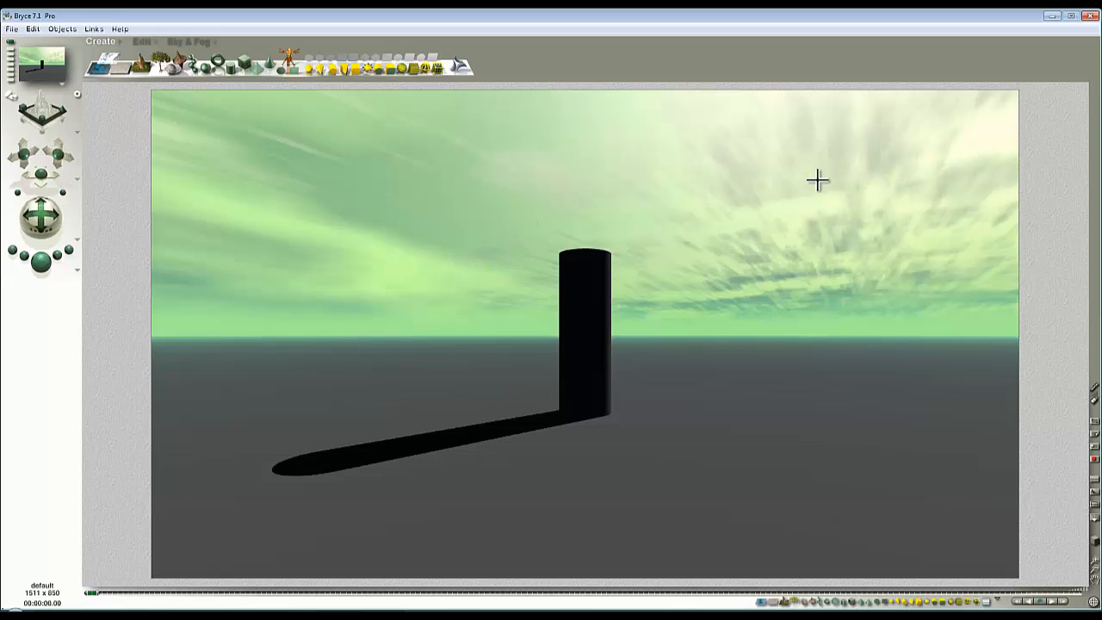
Move the sun to azimuth about 41.4 and altitude about 32.4, rendering to check the cylinder's shadow.
{"action": "left_click", "coordinate": [199, 45]}
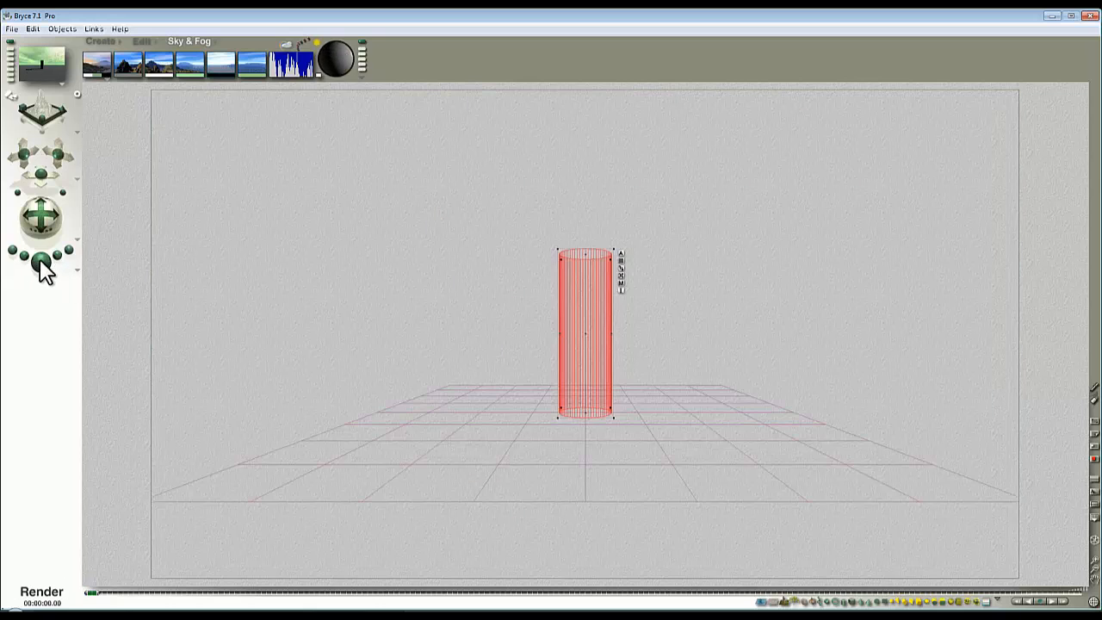
{"action": "left_click", "coordinate": [40, 261]}
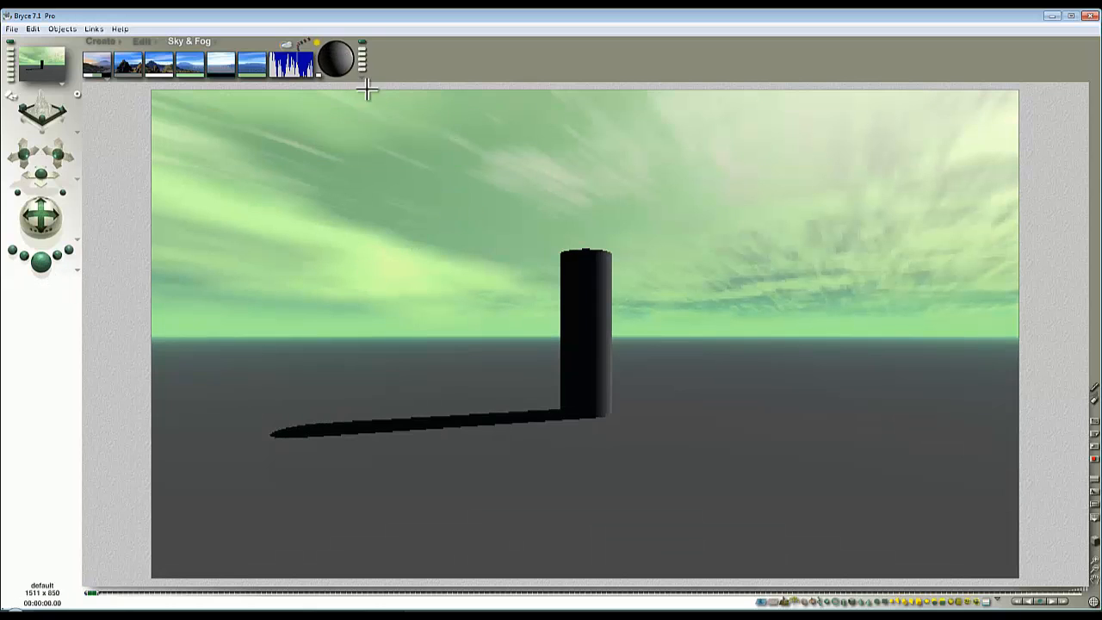
{"action": "left_click", "coordinate": [339, 59]}
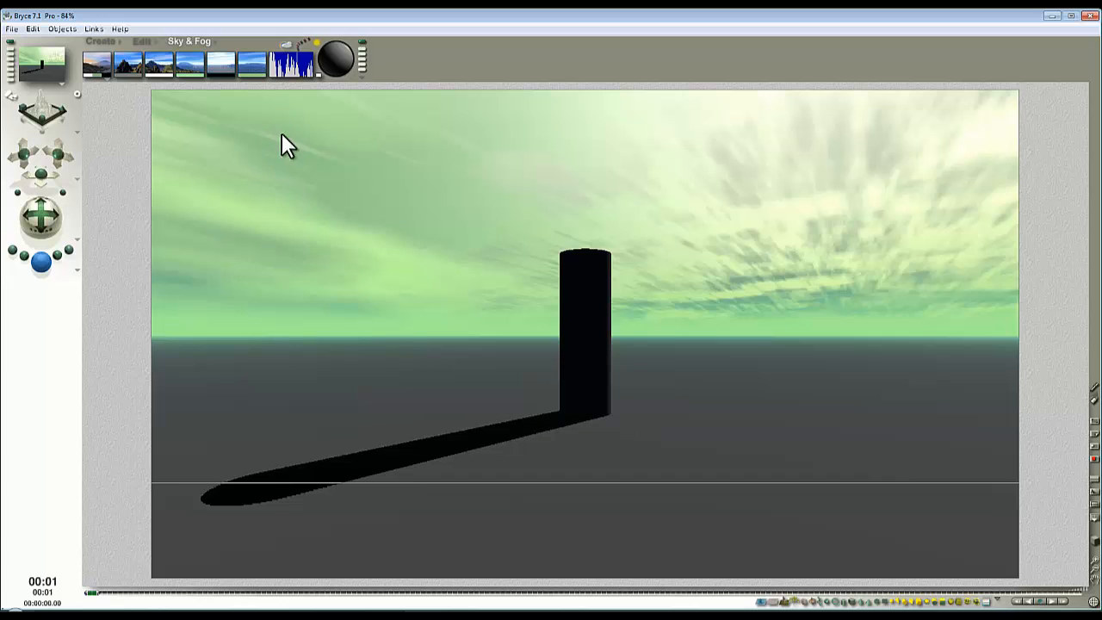
Set cloud frequency to about 57 and amplitude to 132, raise cloud height to 100 for stratus and 84.4 for cumulus, and render.
{"action": "left_click_drag", "start_coordinate": [288, 62], "coordinate": [291, 63]}
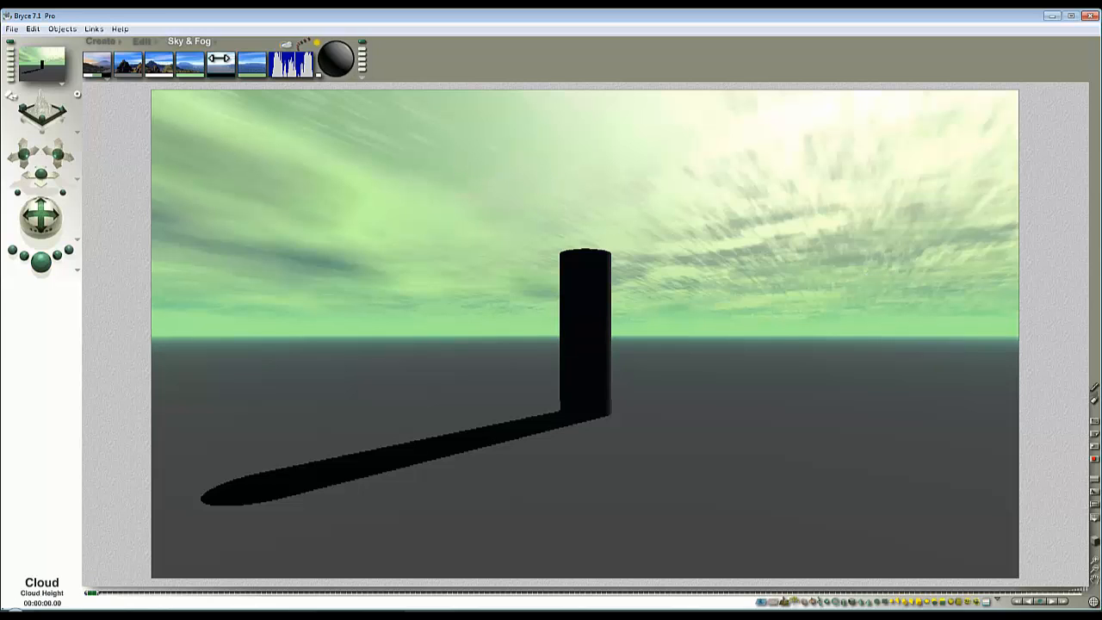
{"action": "left_click_drag", "start_coordinate": [256, 60], "coordinate": [260, 60]}
{"action": "left_click", "coordinate": [38, 259]}
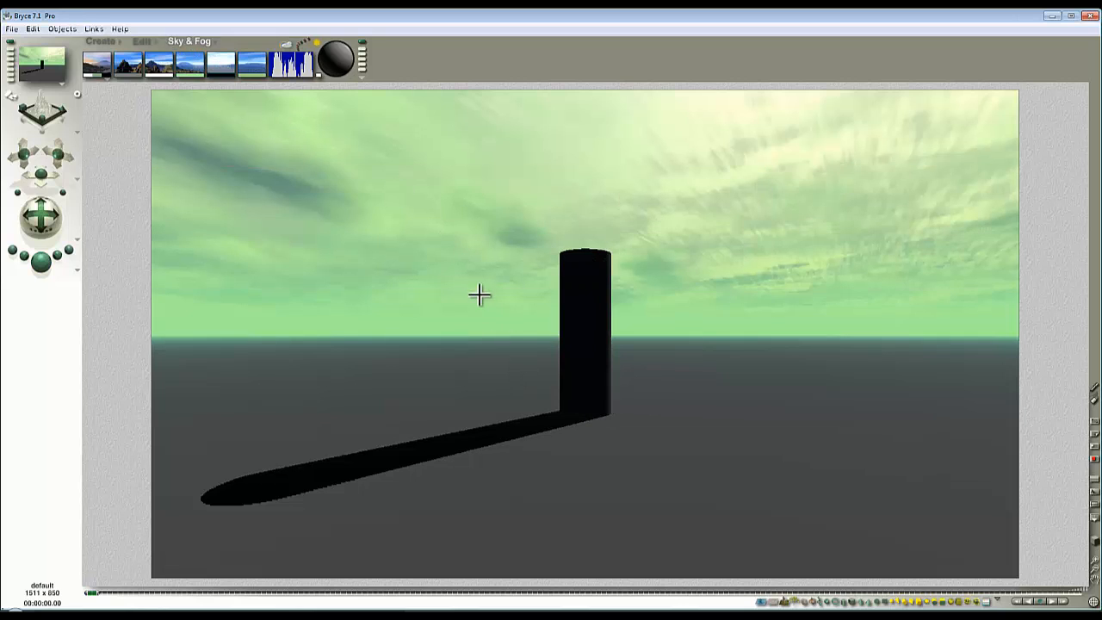
{"action": "left_click_drag", "start_coordinate": [226, 69], "coordinate": [227, 69]}
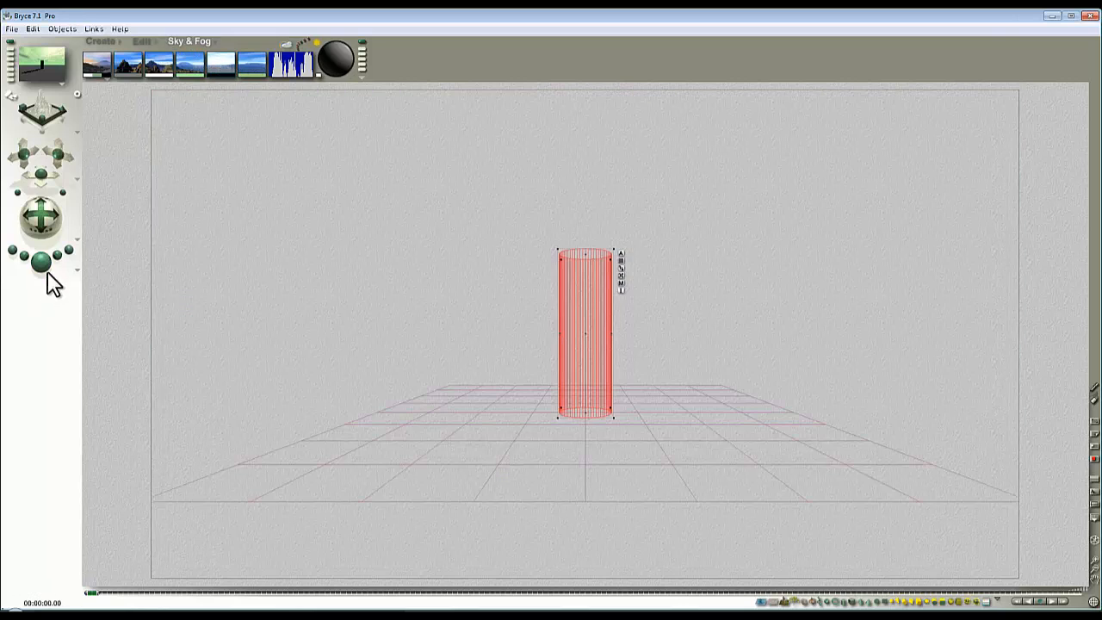
{"action": "left_click", "coordinate": [41, 261]}
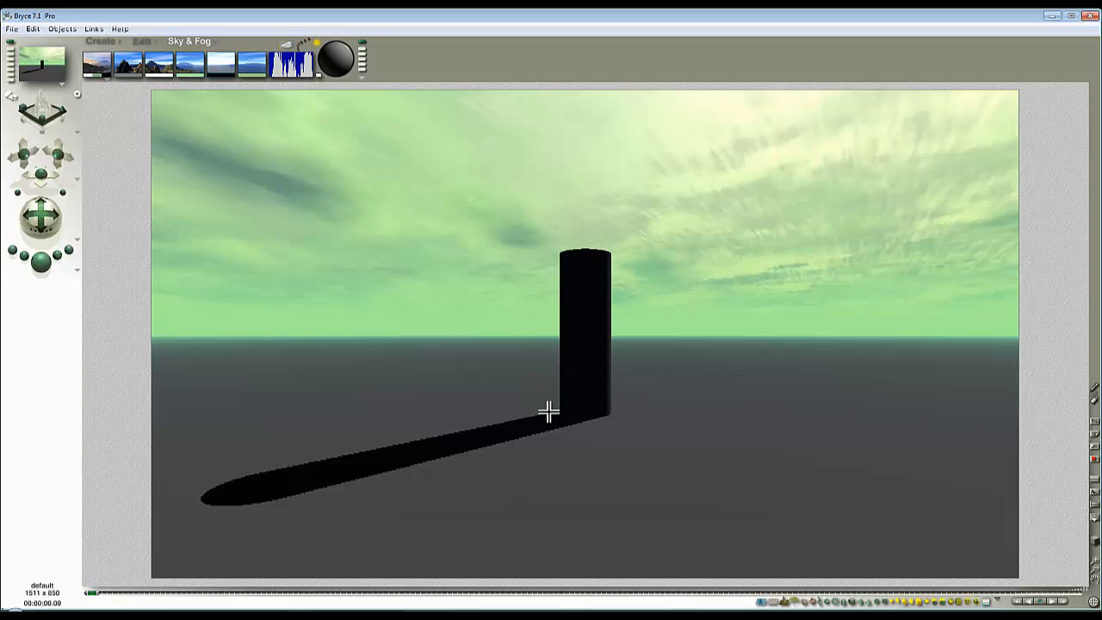
Tilt the camera slightly upward so more sky shows above the cylinder, and render the scene.
{"action": "left_click_drag", "start_coordinate": [40, 220], "coordinate": [41, 225]}
{"action": "left_click", "coordinate": [41, 262]}
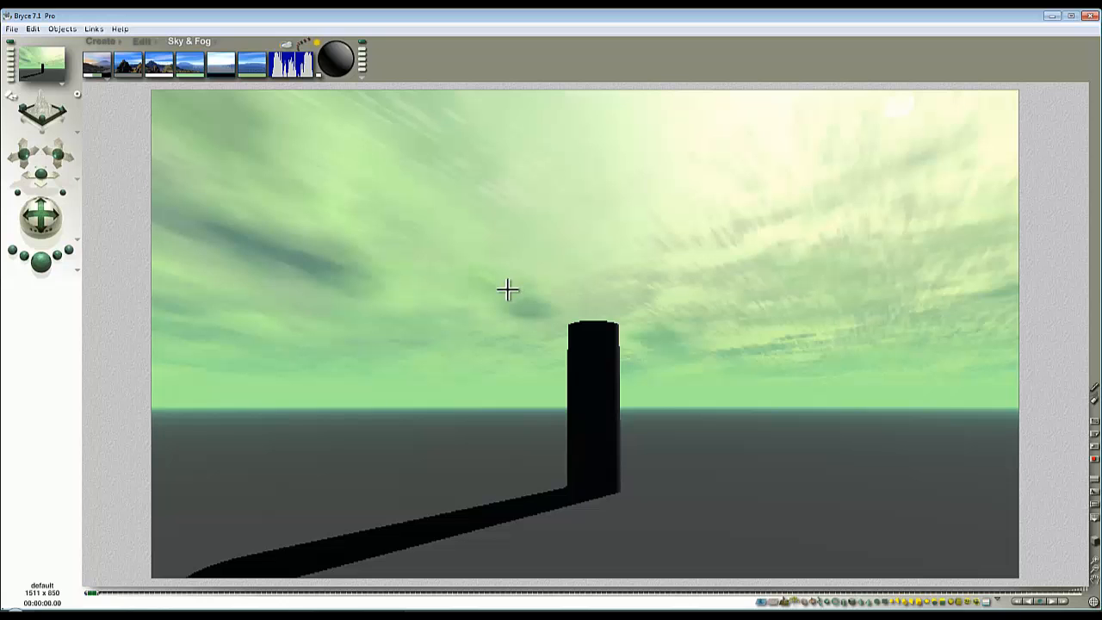
Enable the HDRI image in the Sky Lab's IBL settings and generate it from the current sky at a resolution of 600.
{"action": "left_click", "coordinate": [293, 60]}
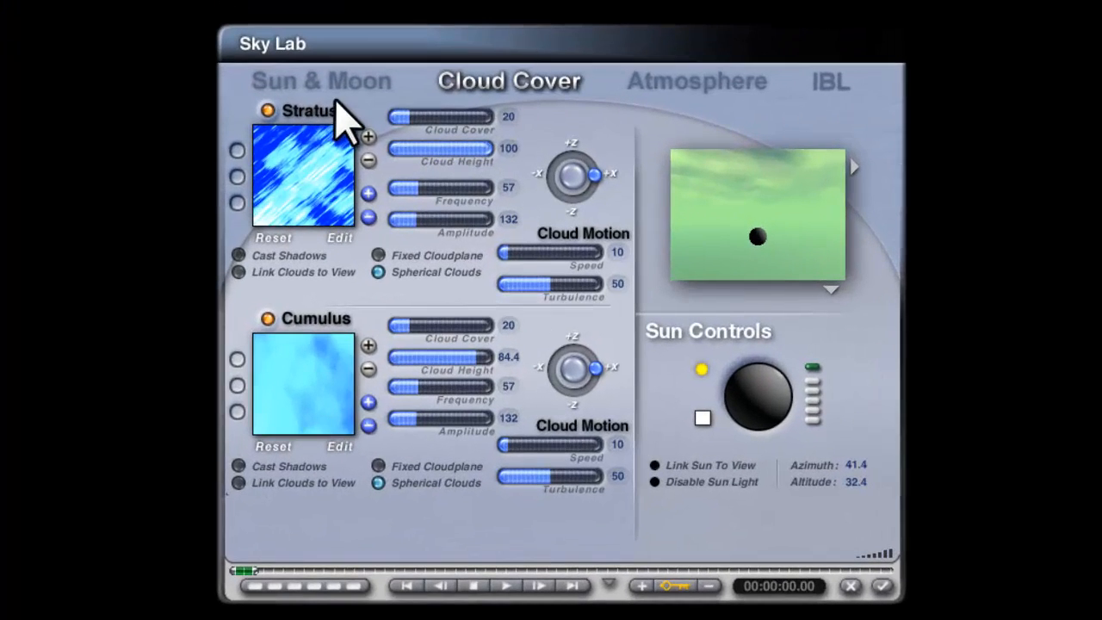
{"action": "left_click", "coordinate": [835, 82]}
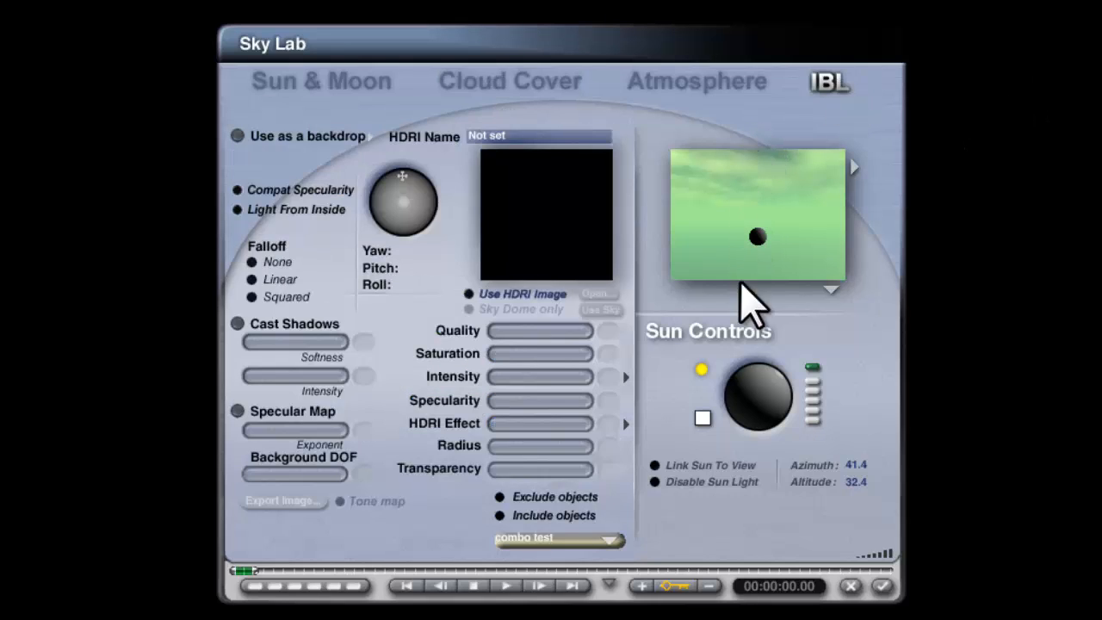
{"action": "left_click", "coordinate": [480, 293]}
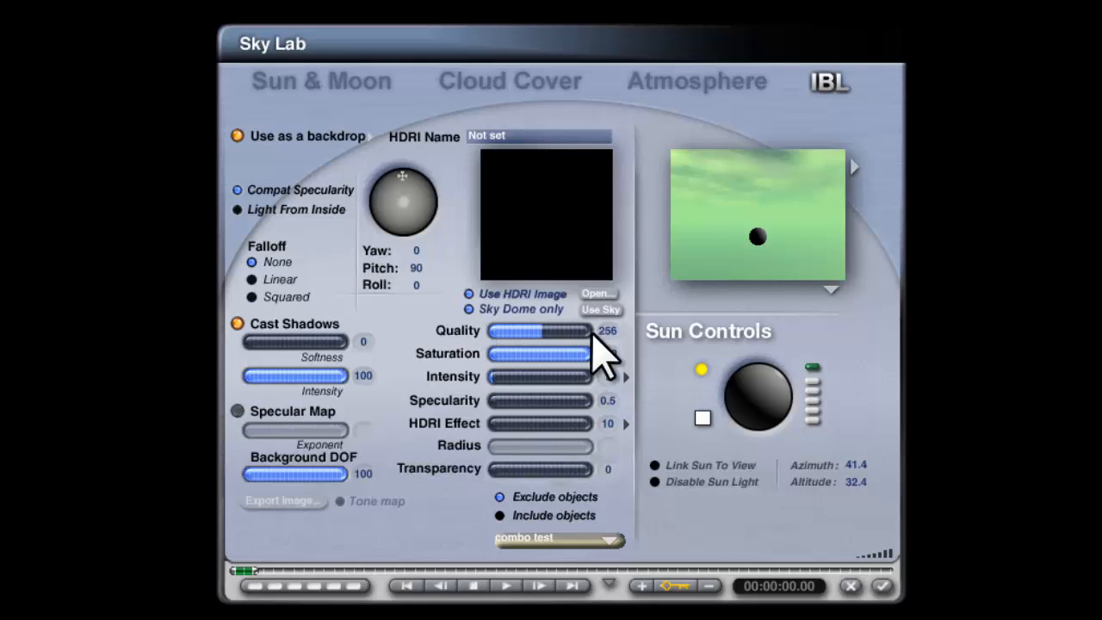
{"action": "left_click", "coordinate": [602, 310]}
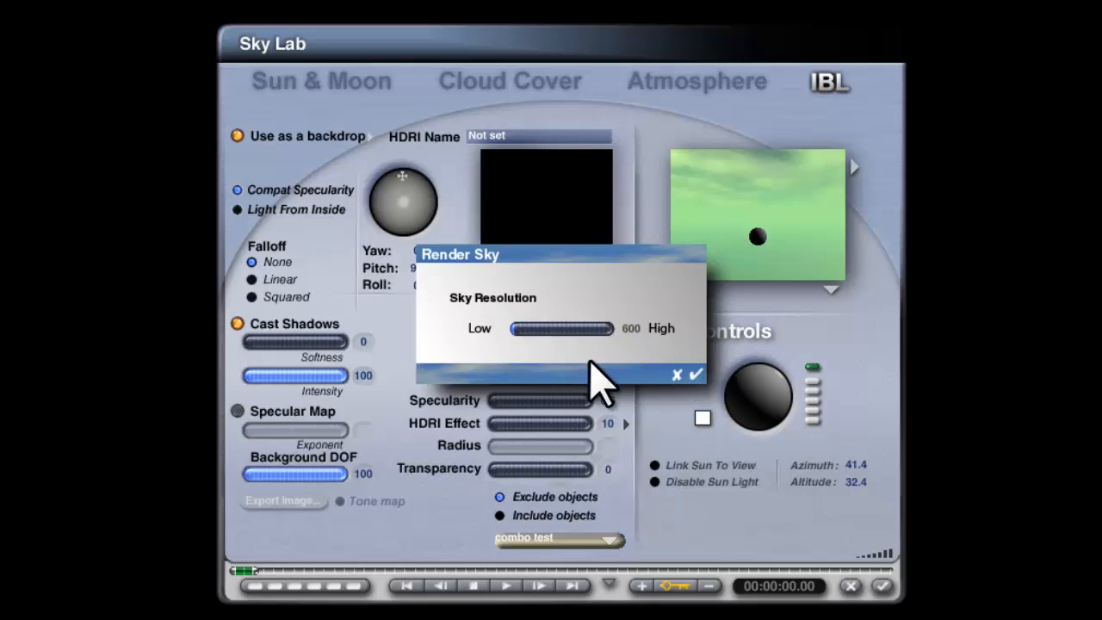
{"action": "left_click", "coordinate": [695, 376]}
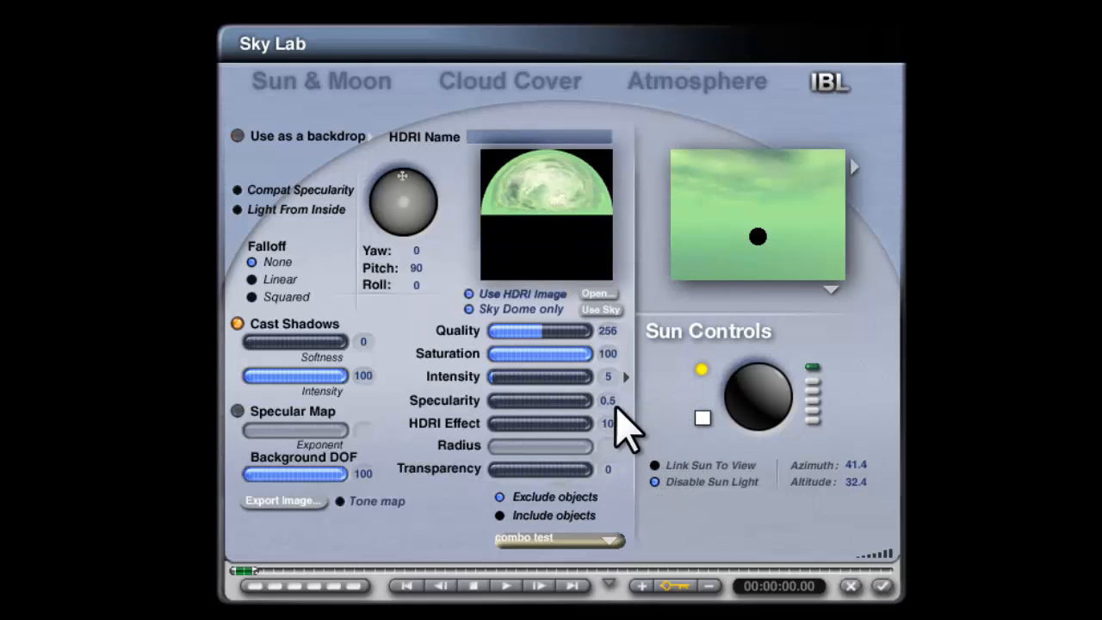
Switch the Sky Lab preview to Render in Scene, set IBL Specularity to 0 and HDRI Effect to 50, and render the result.
{"action": "left_click", "coordinate": [829, 287]}
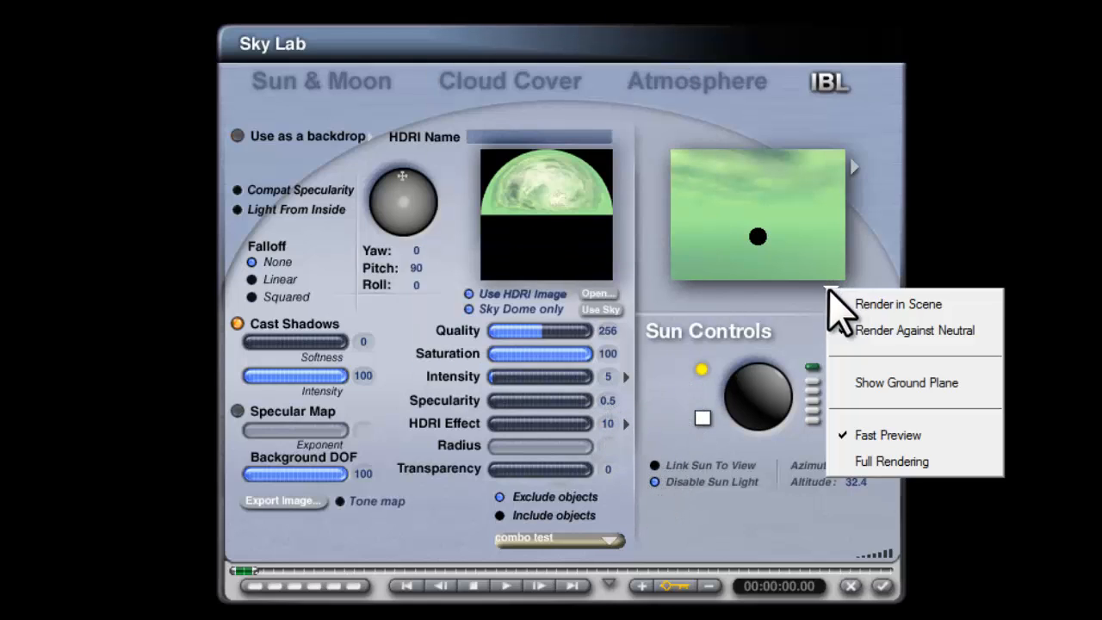
{"action": "left_click", "coordinate": [871, 303]}
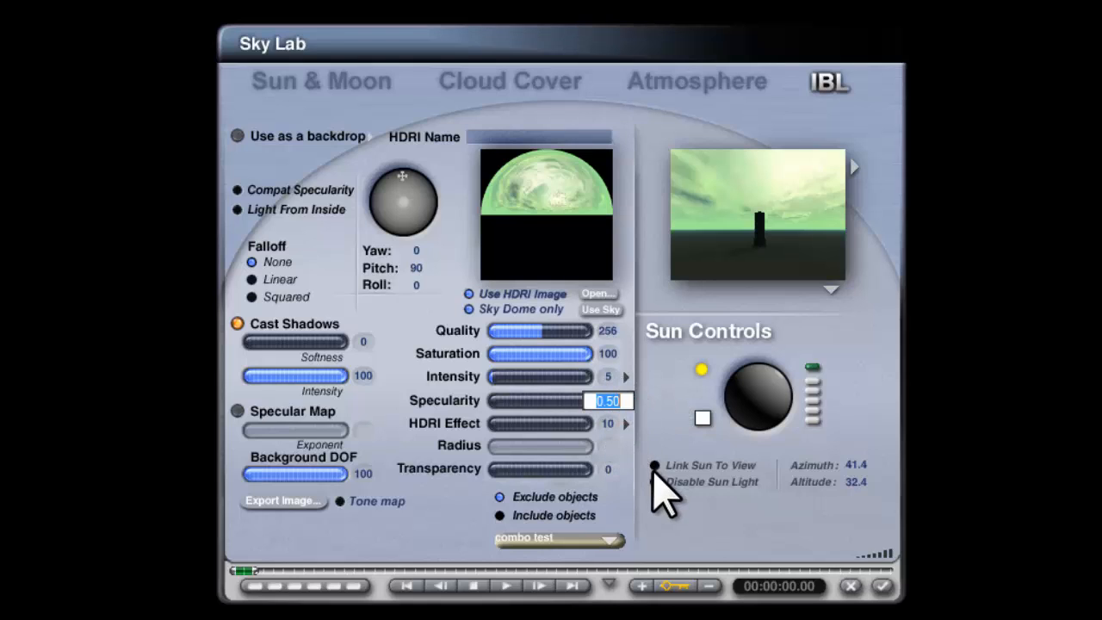
{"action": "left_click", "coordinate": [608, 423]}
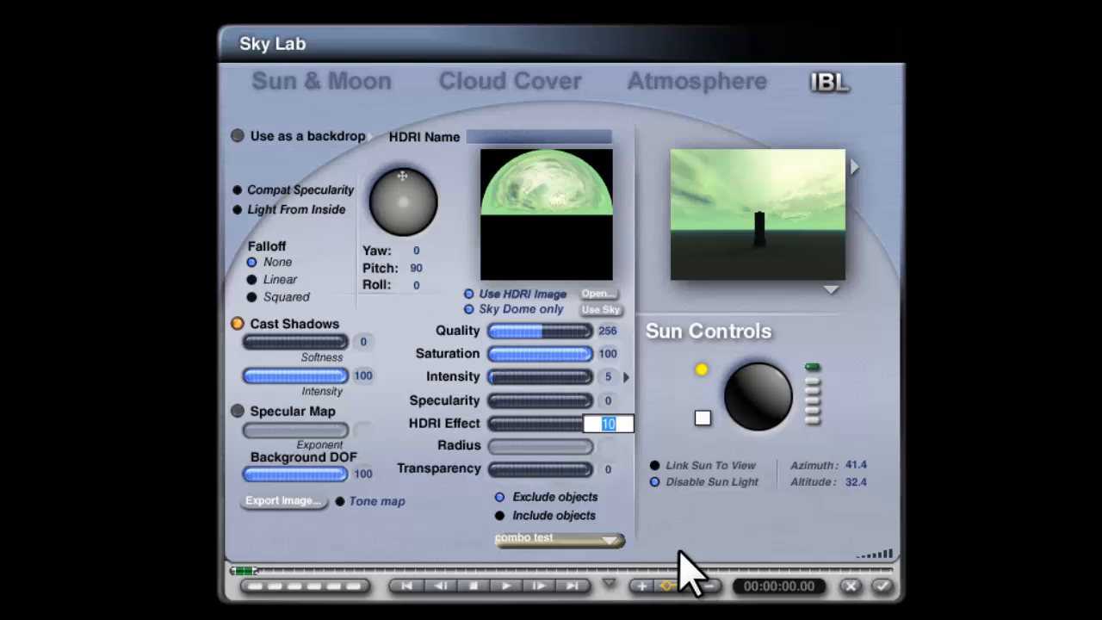
{"action": "type", "text": "50"}
{"action": "key", "text": "Return"}
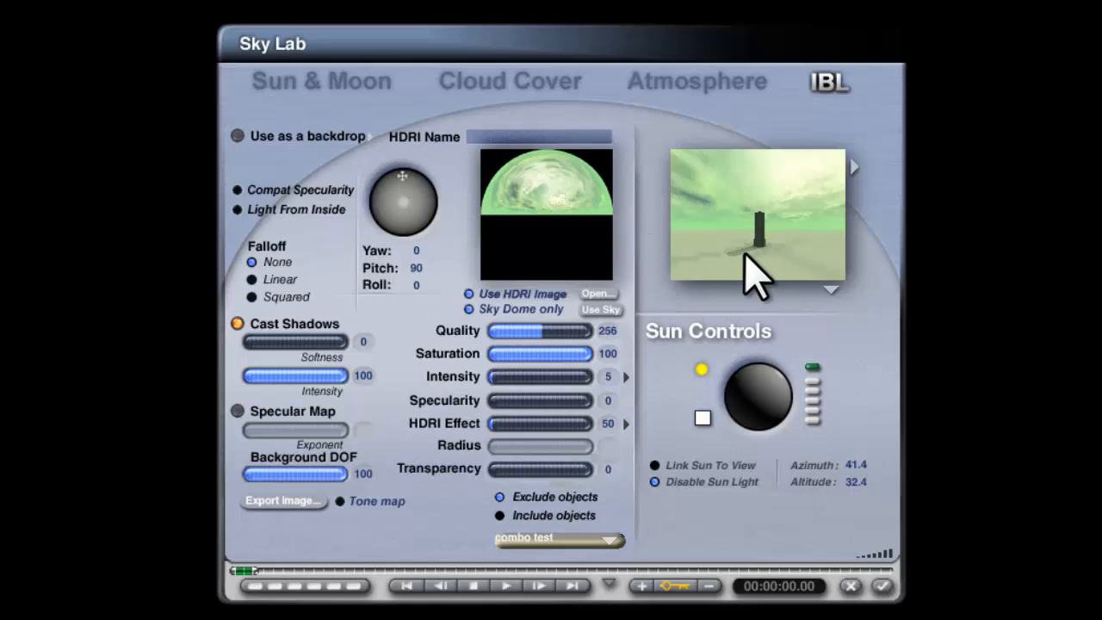
{"action": "left_click", "coordinate": [881, 585]}
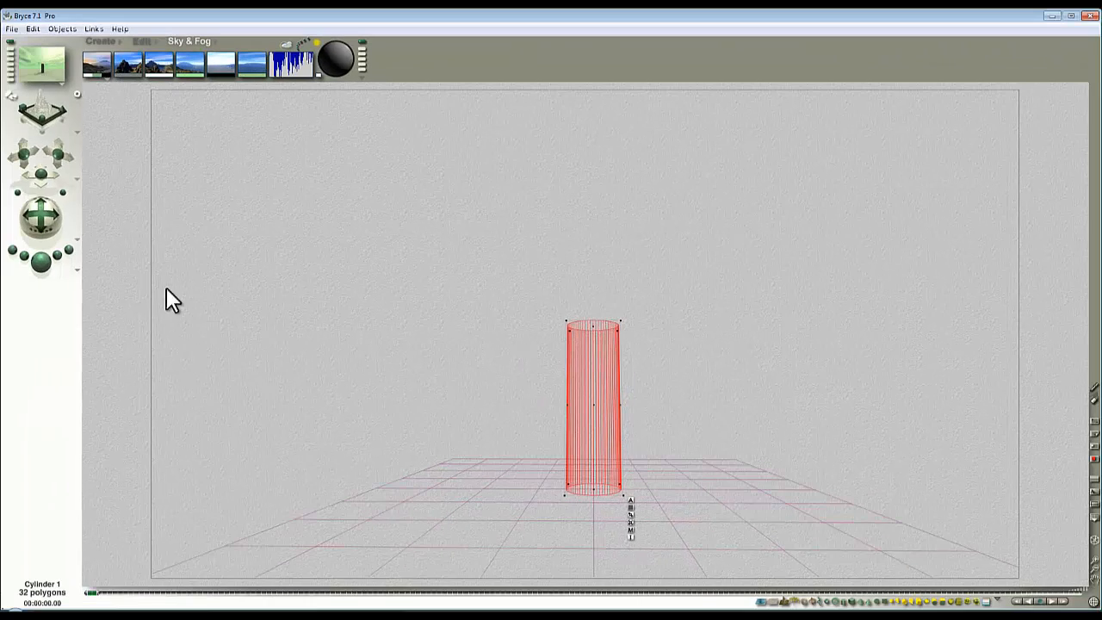
{"action": "left_click", "coordinate": [41, 262]}
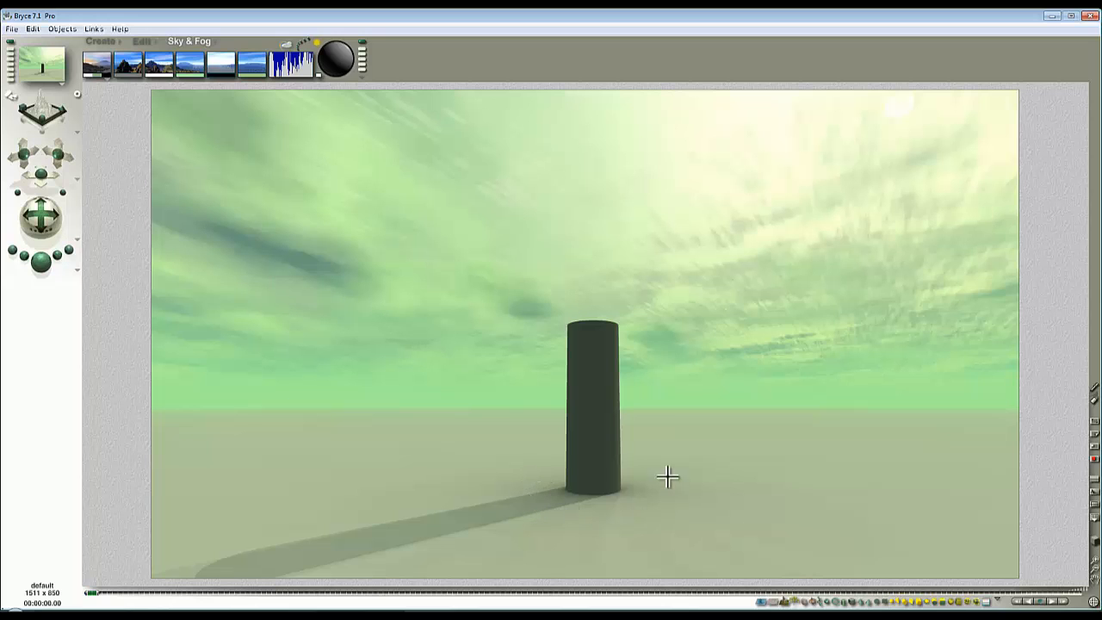
Try a much lower IBL Quality setting and render its effect on the cylinder's shadows.
{"action": "left_click", "coordinate": [284, 50]}
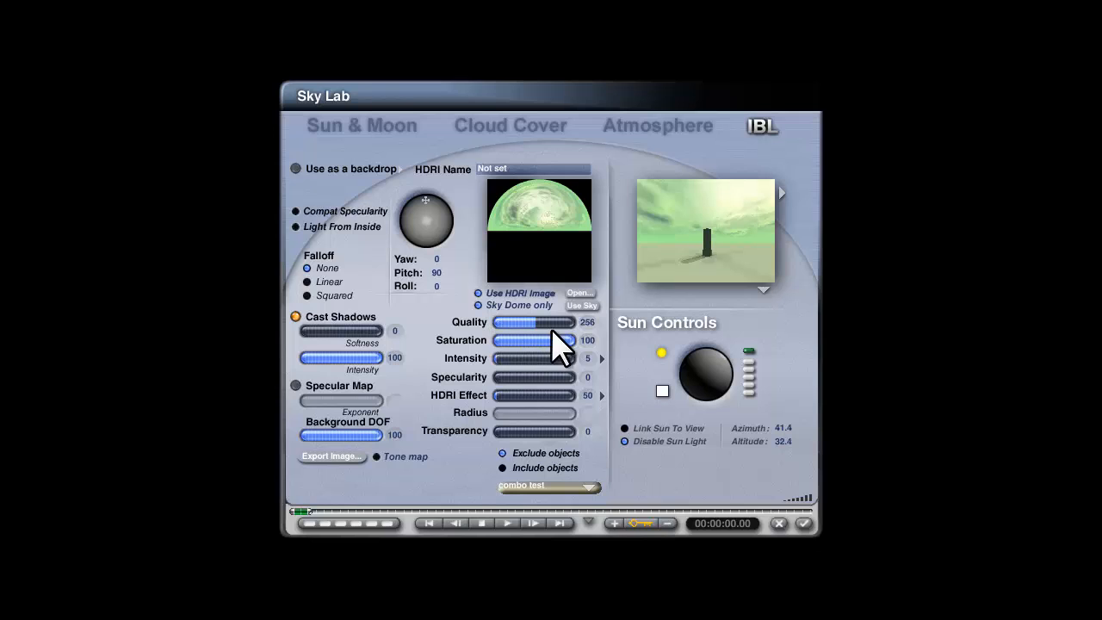
{"action": "left_click_drag", "start_coordinate": [587, 326], "coordinate": [513, 326]}
{"action": "left_click", "coordinate": [803, 522]}
{"action": "left_click", "coordinate": [45, 266]}
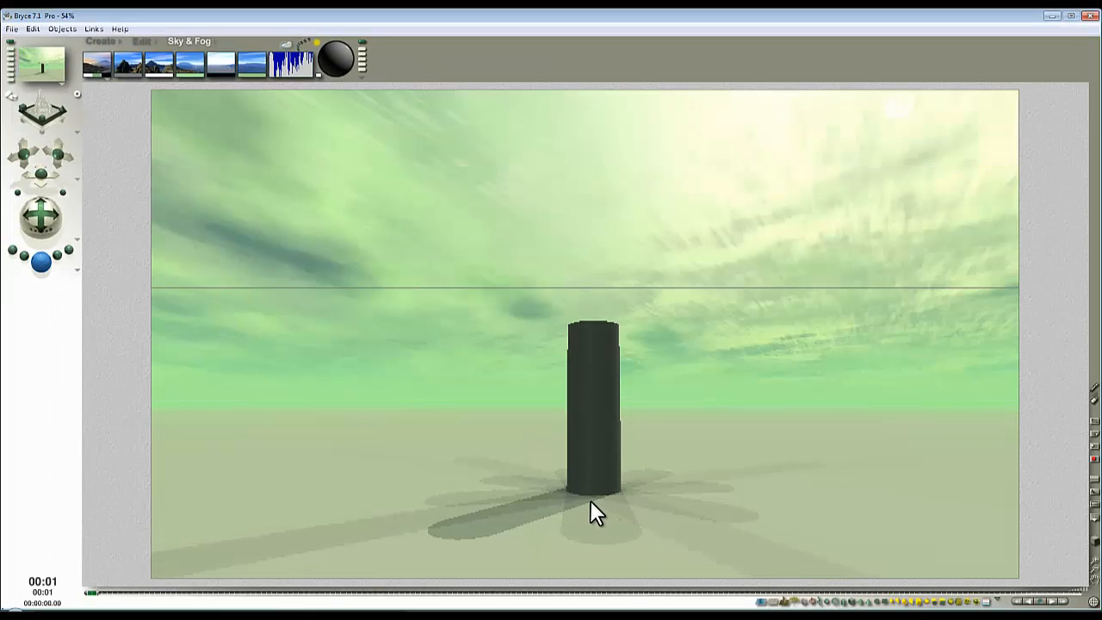
Raise the IBL Quality in the Sky Lab again and apply the setting.
{"action": "left_click", "coordinate": [284, 44]}
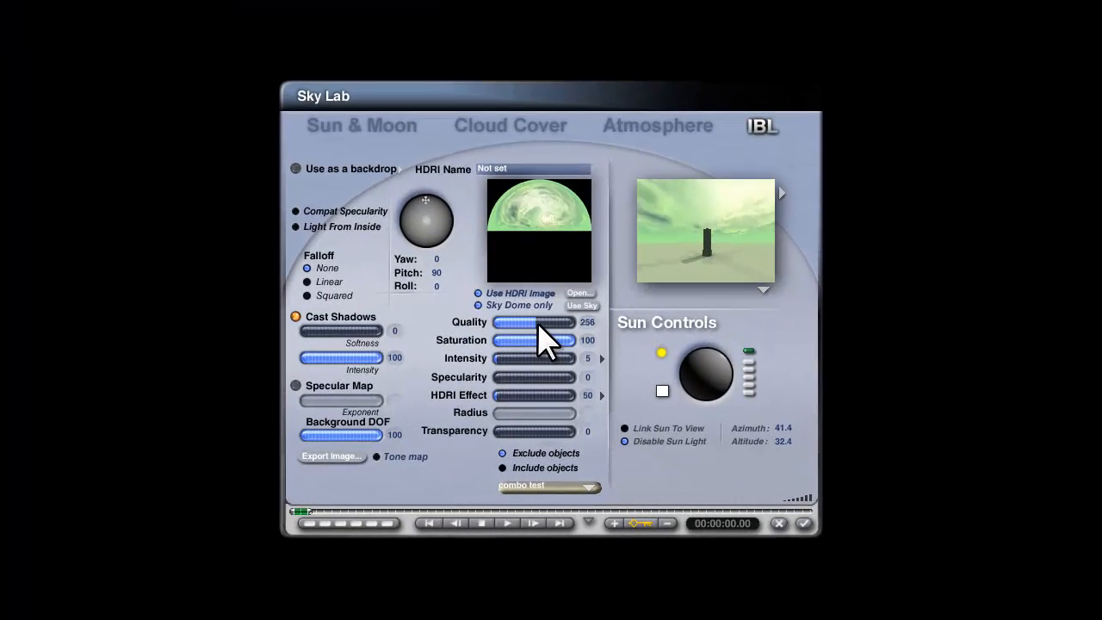
{"action": "left_click_drag", "start_coordinate": [537, 325], "coordinate": [555, 325]}
{"action": "left_click", "coordinate": [803, 524]}
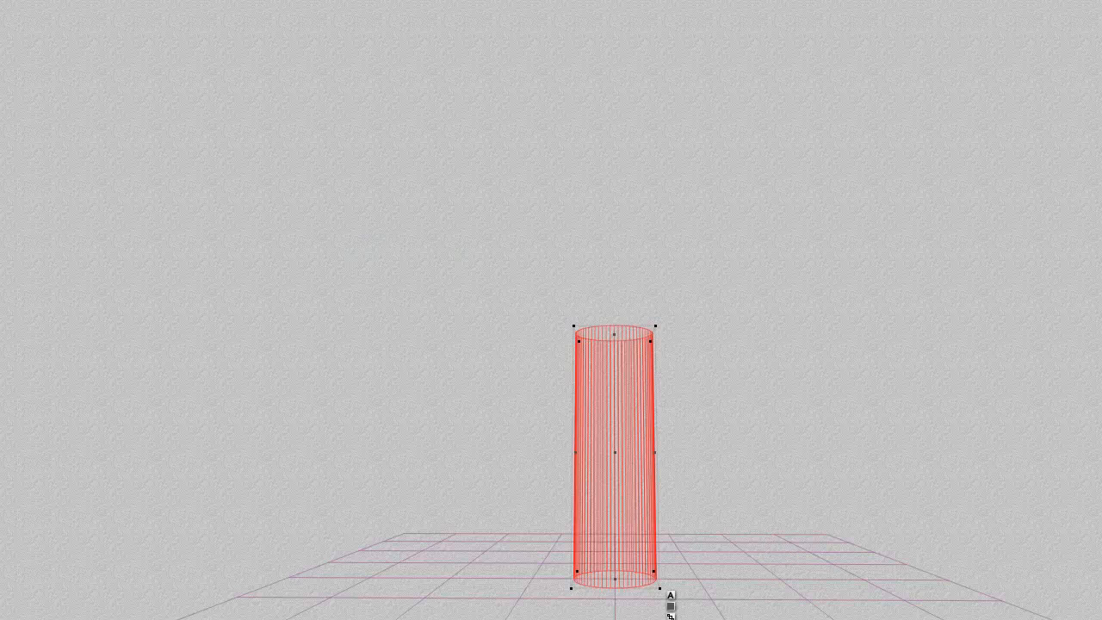